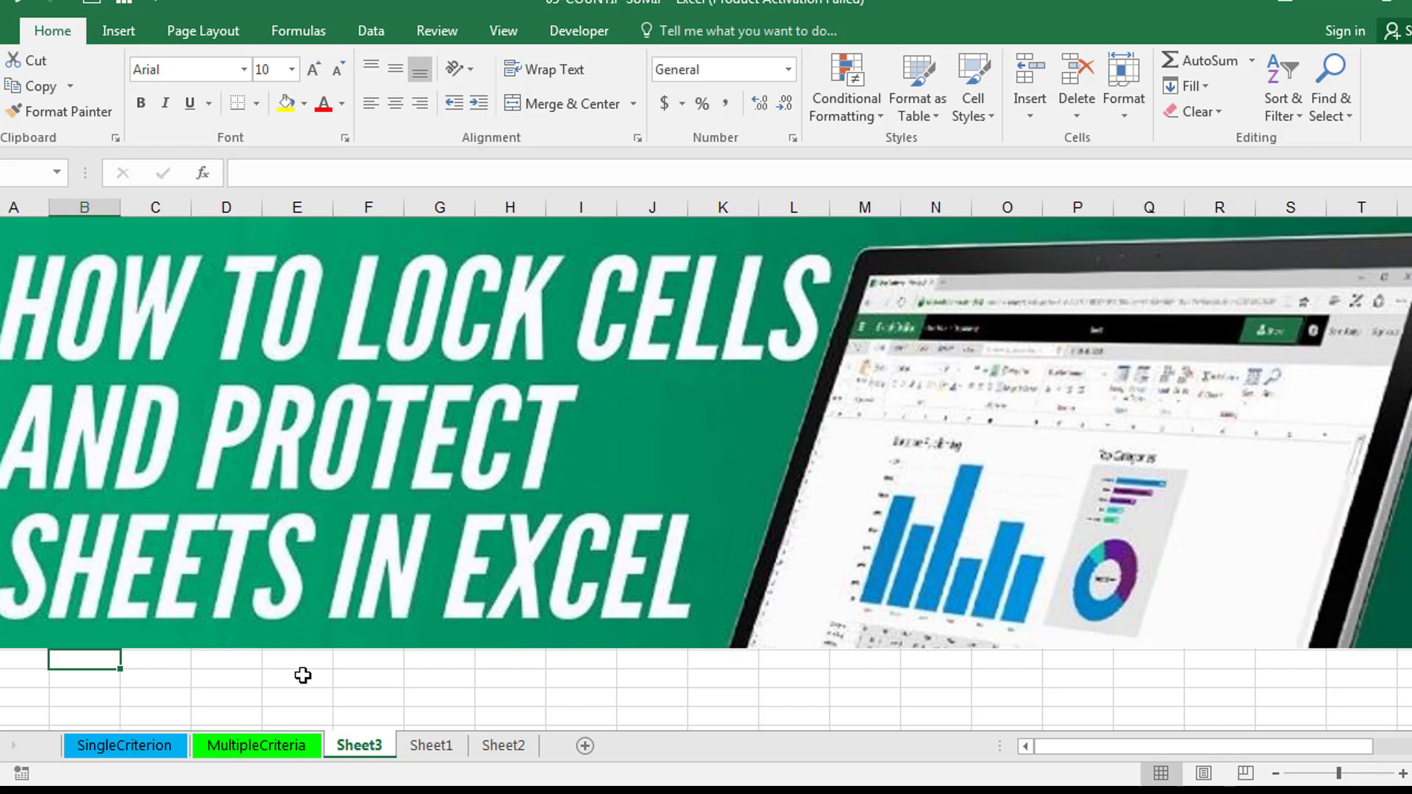
Switch to the SingleCriterion sheet that holds the employee table
left_click(172, 744)
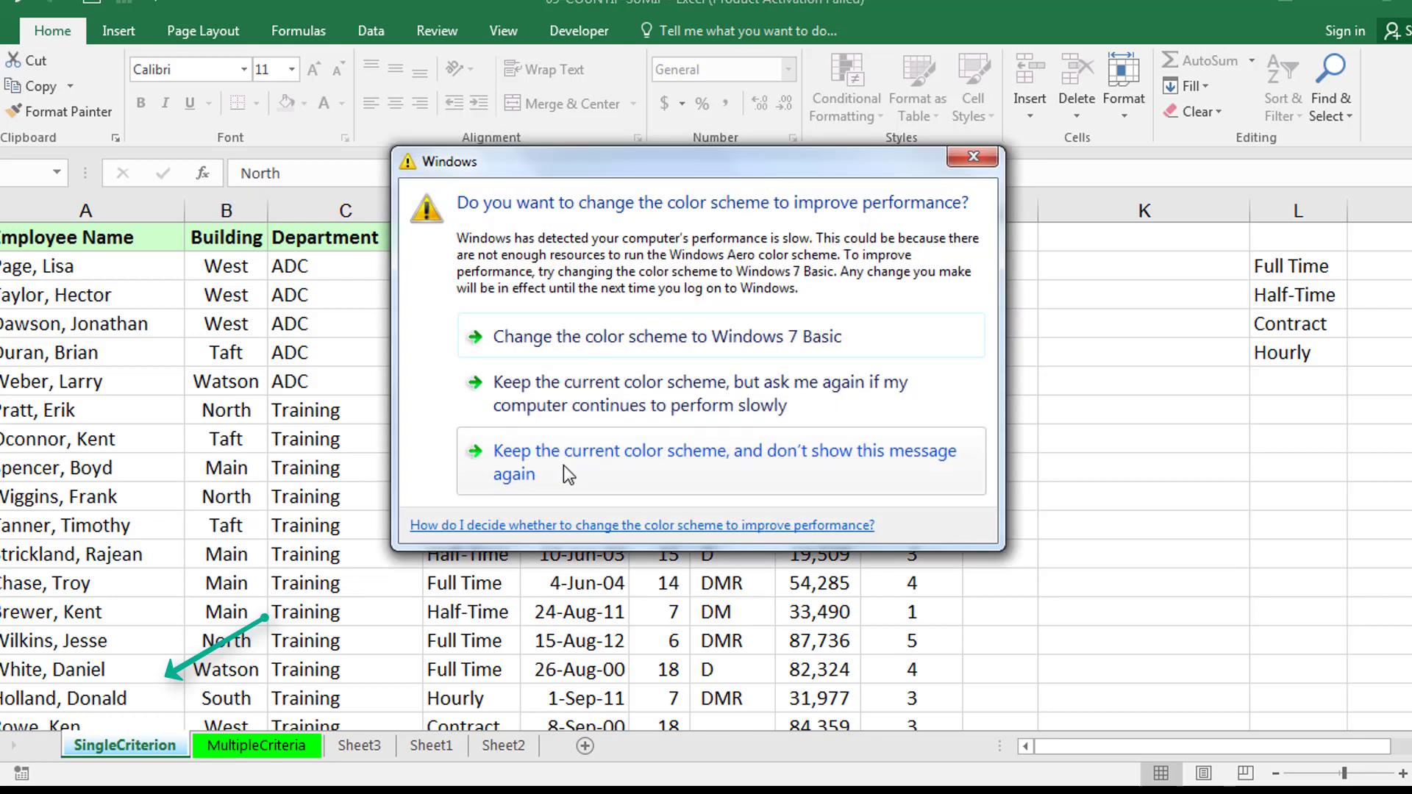
Keep the current Windows color scheme and stop the prompt from appearing again
left_click(563, 465)
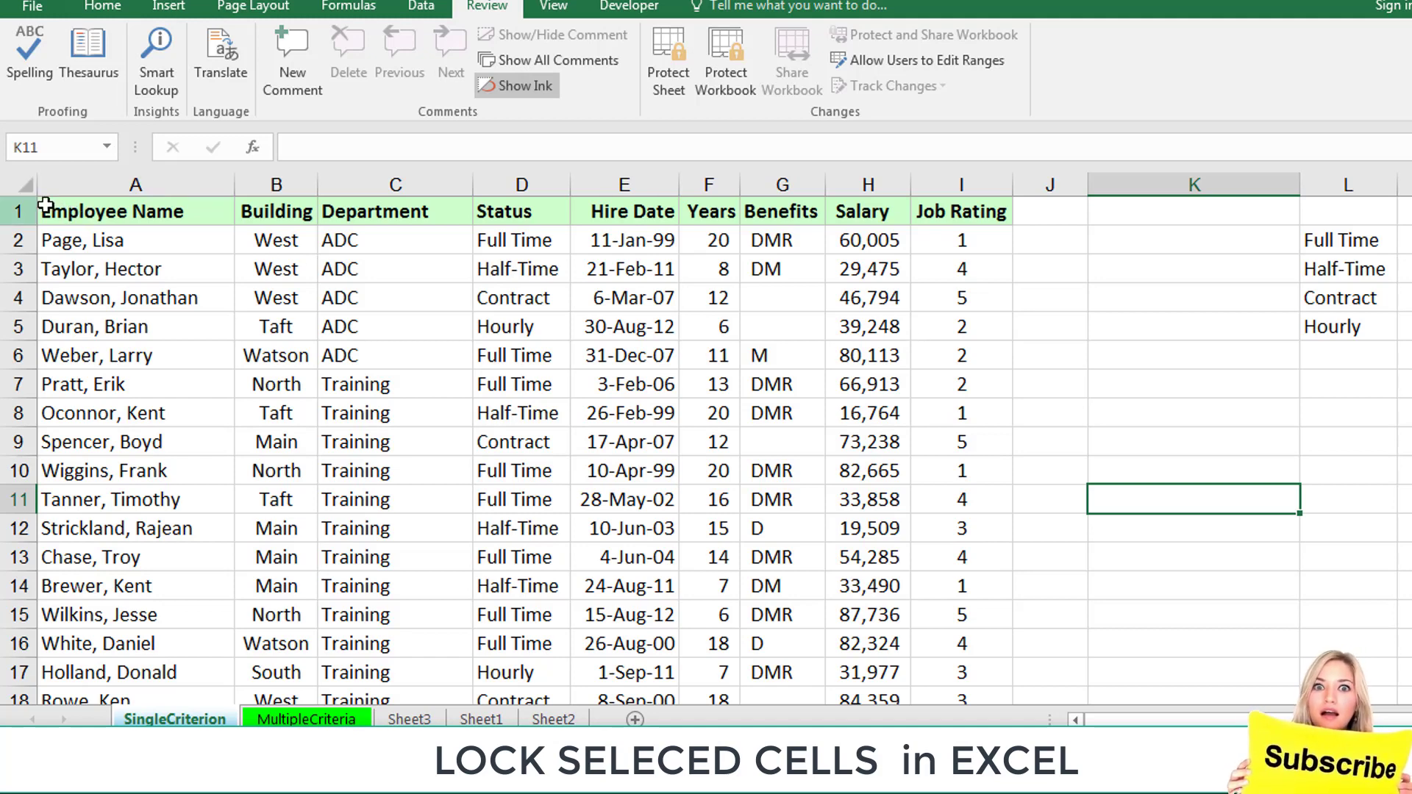
Select A1:I742 and turn off Locked on the Format Cells Protection tab
left_click_drag(45, 206, 898, 535)
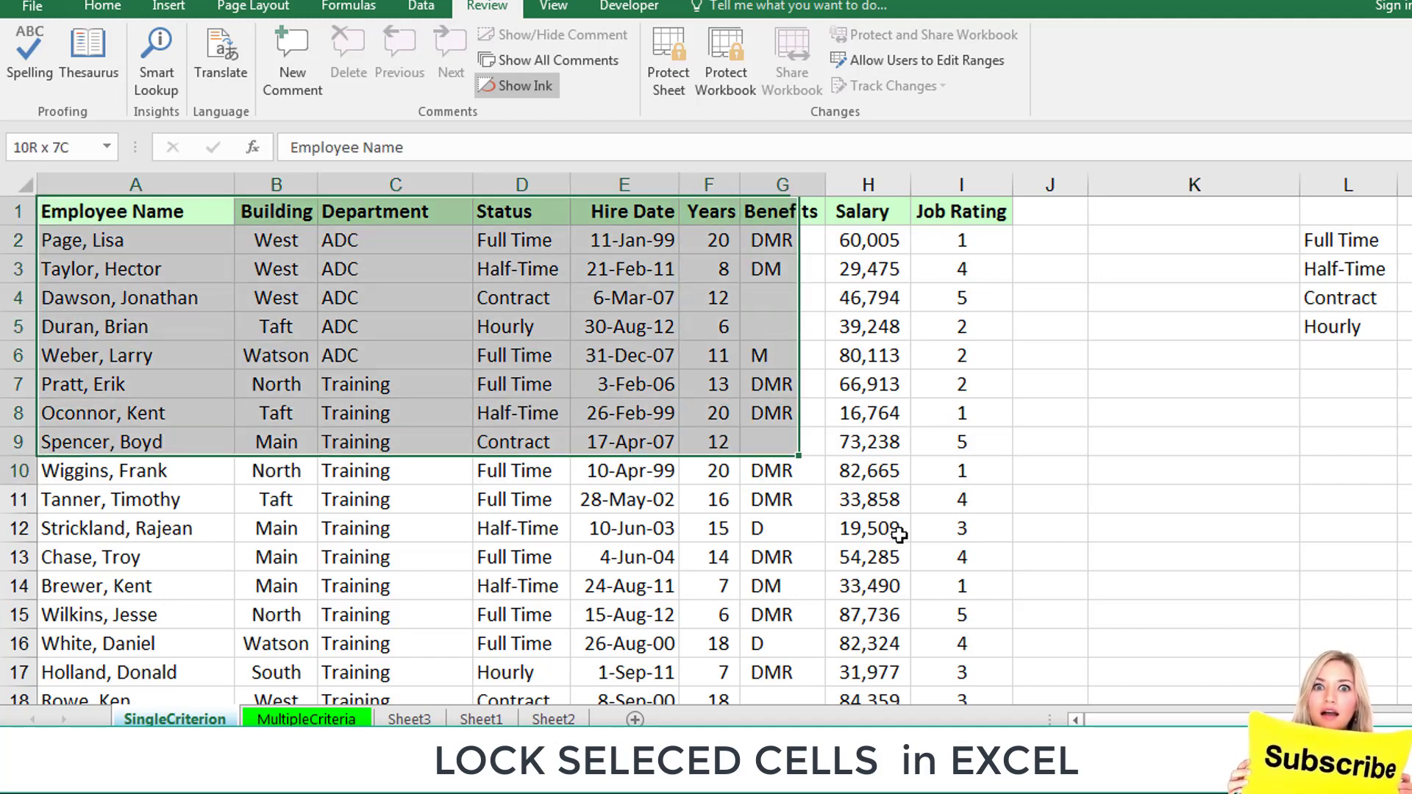
left_click_drag(898, 534, 977, 722)
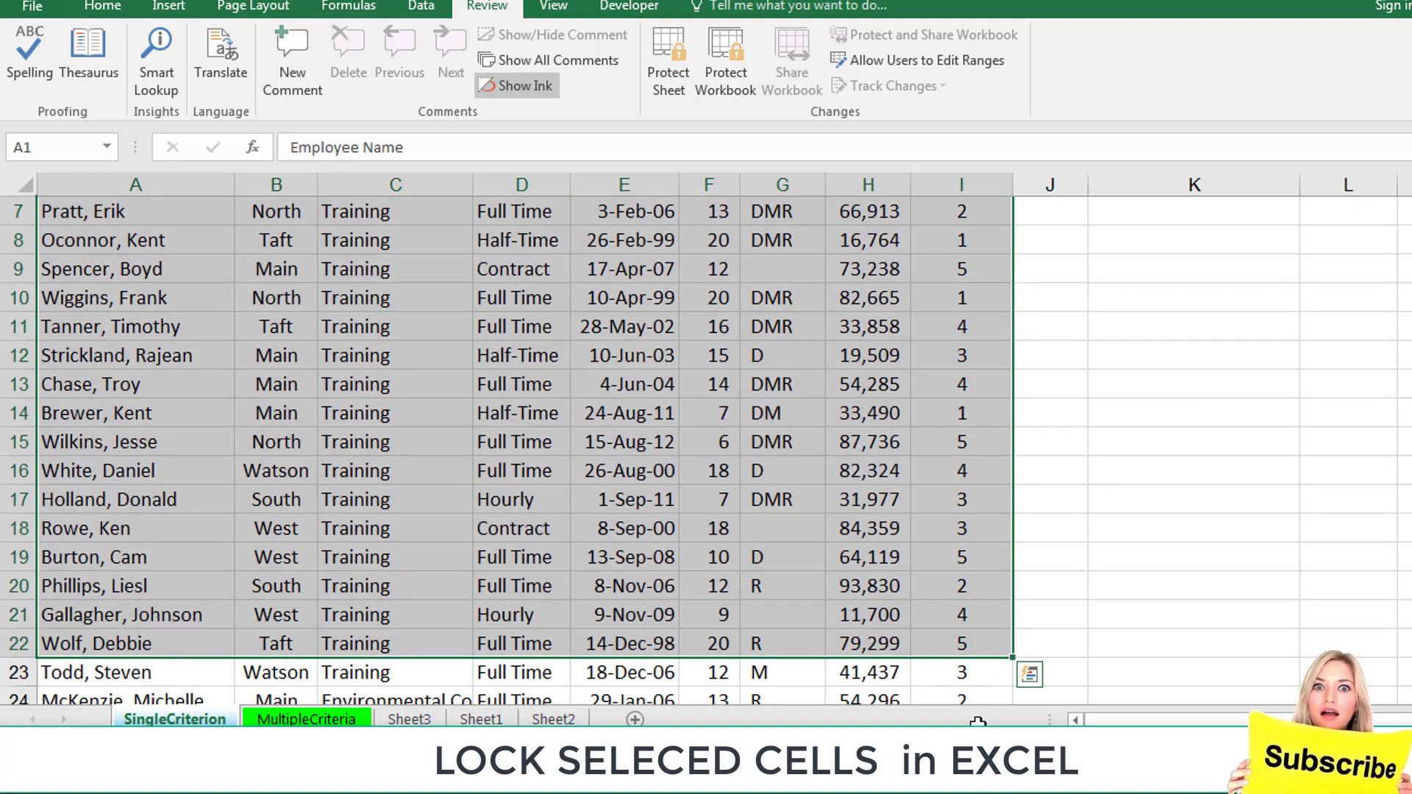
key("ctrl+shift+Down")
right_click(932, 514)
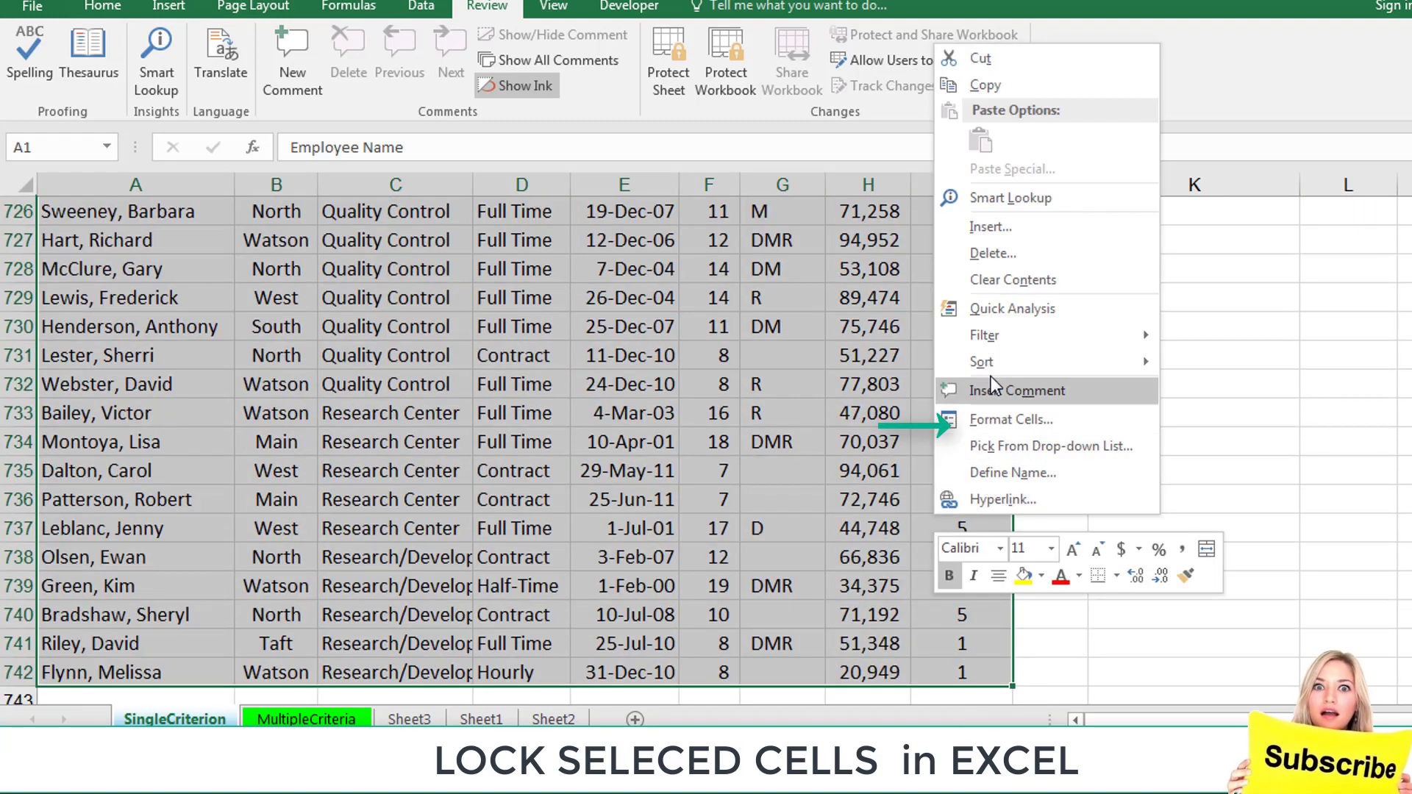
left_click(998, 419)
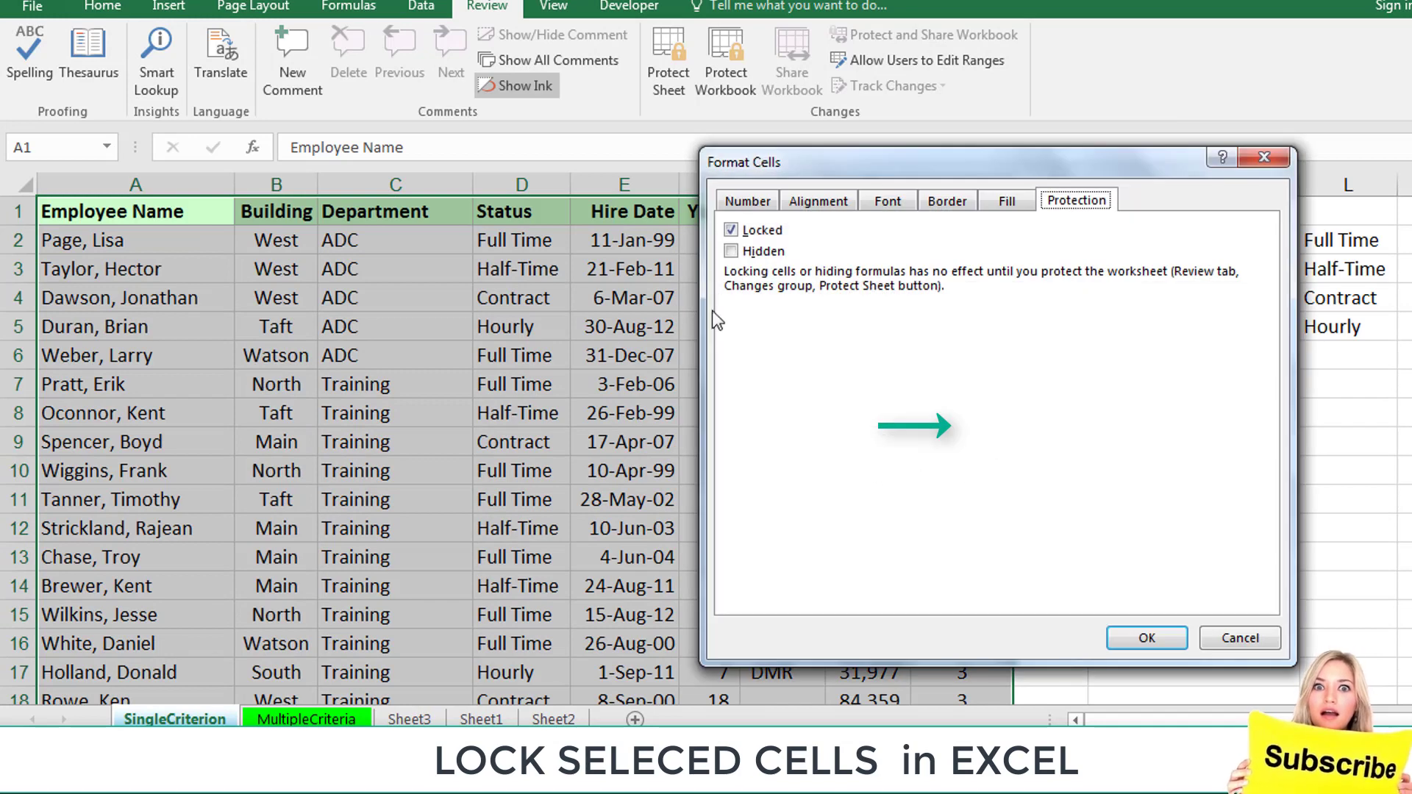
left_click(732, 230)
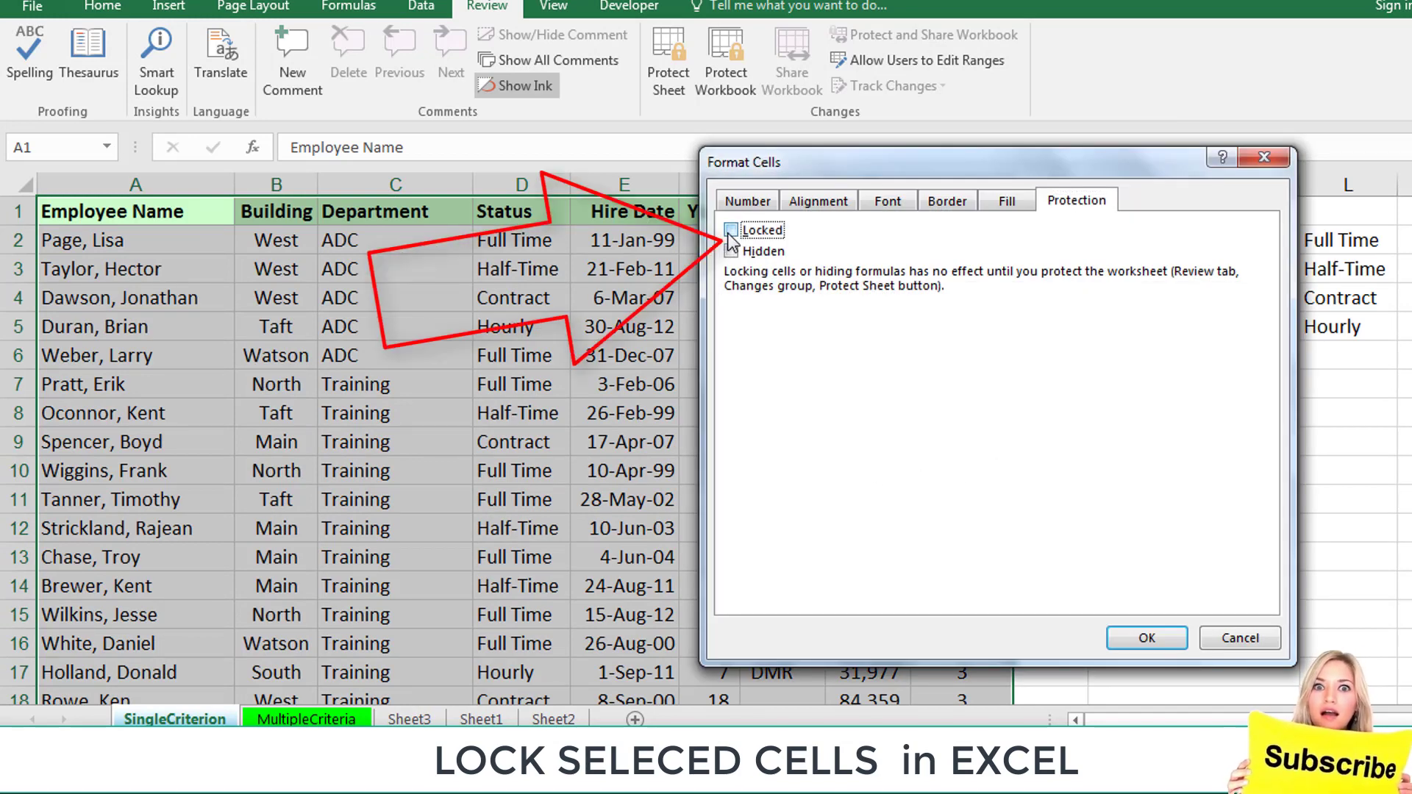
left_click(1144, 639)
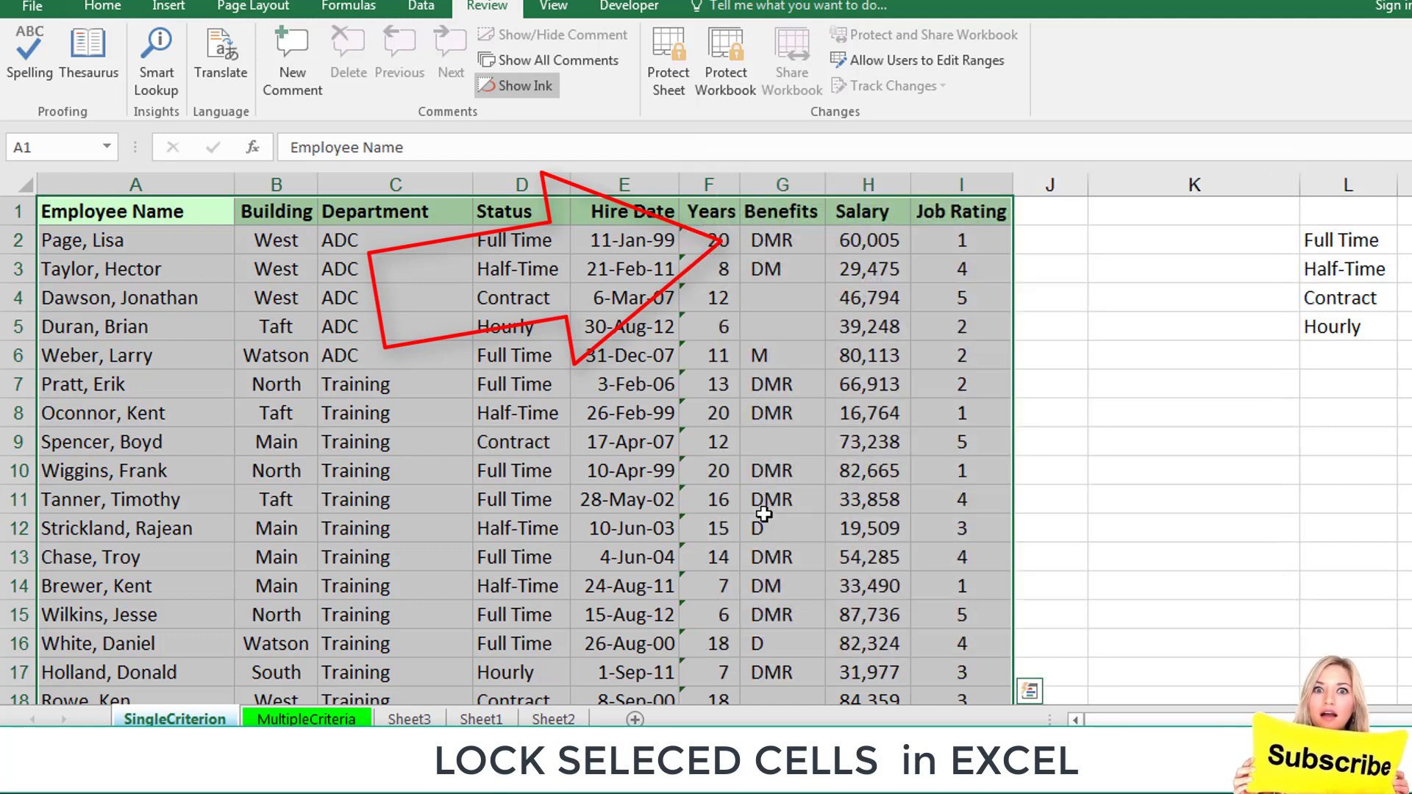
Test editing cell C7, then protect the sheet with default settings
left_click(544, 494)
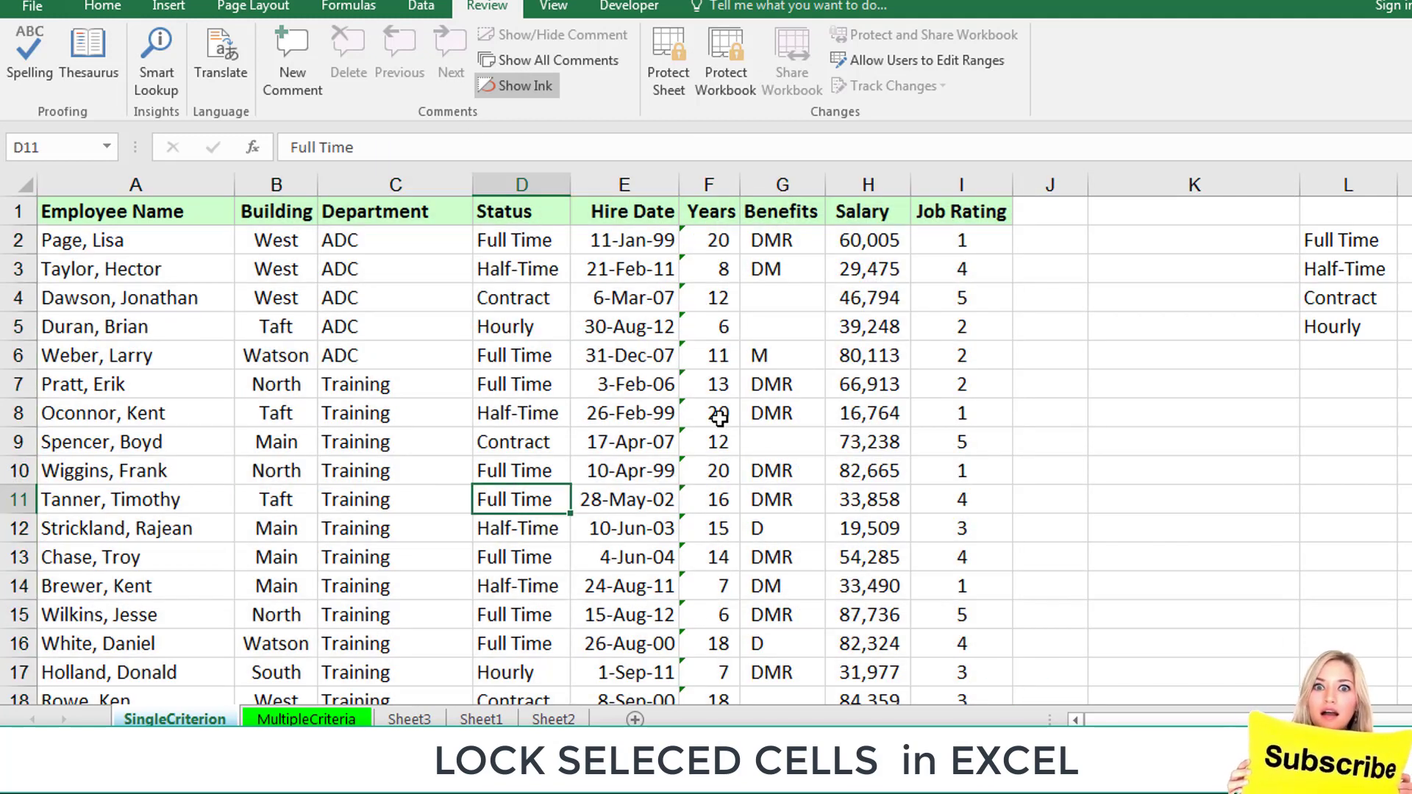
left_click(408, 376)
double_click(397, 384)
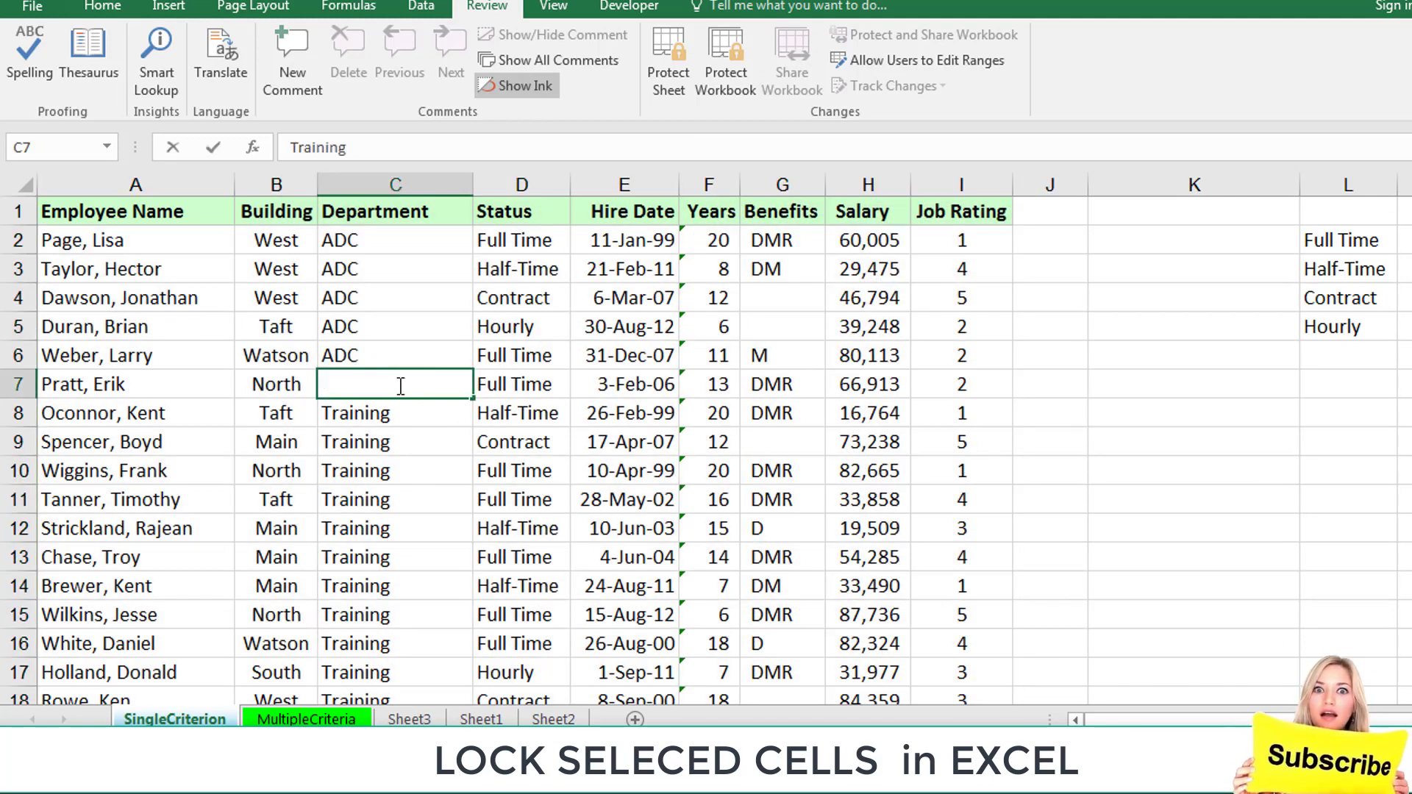
left_click(518, 439)
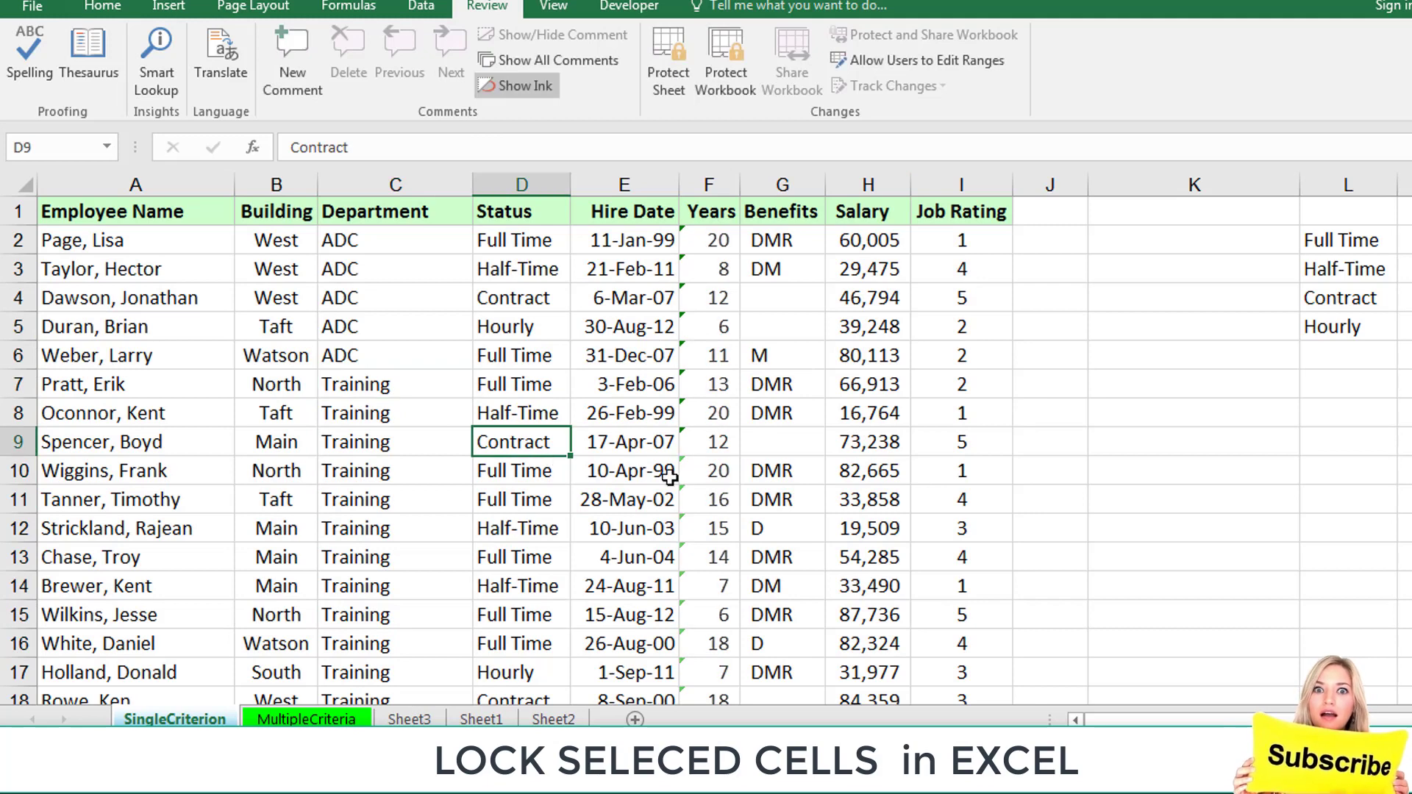
left_click(674, 74)
left_click(897, 476)
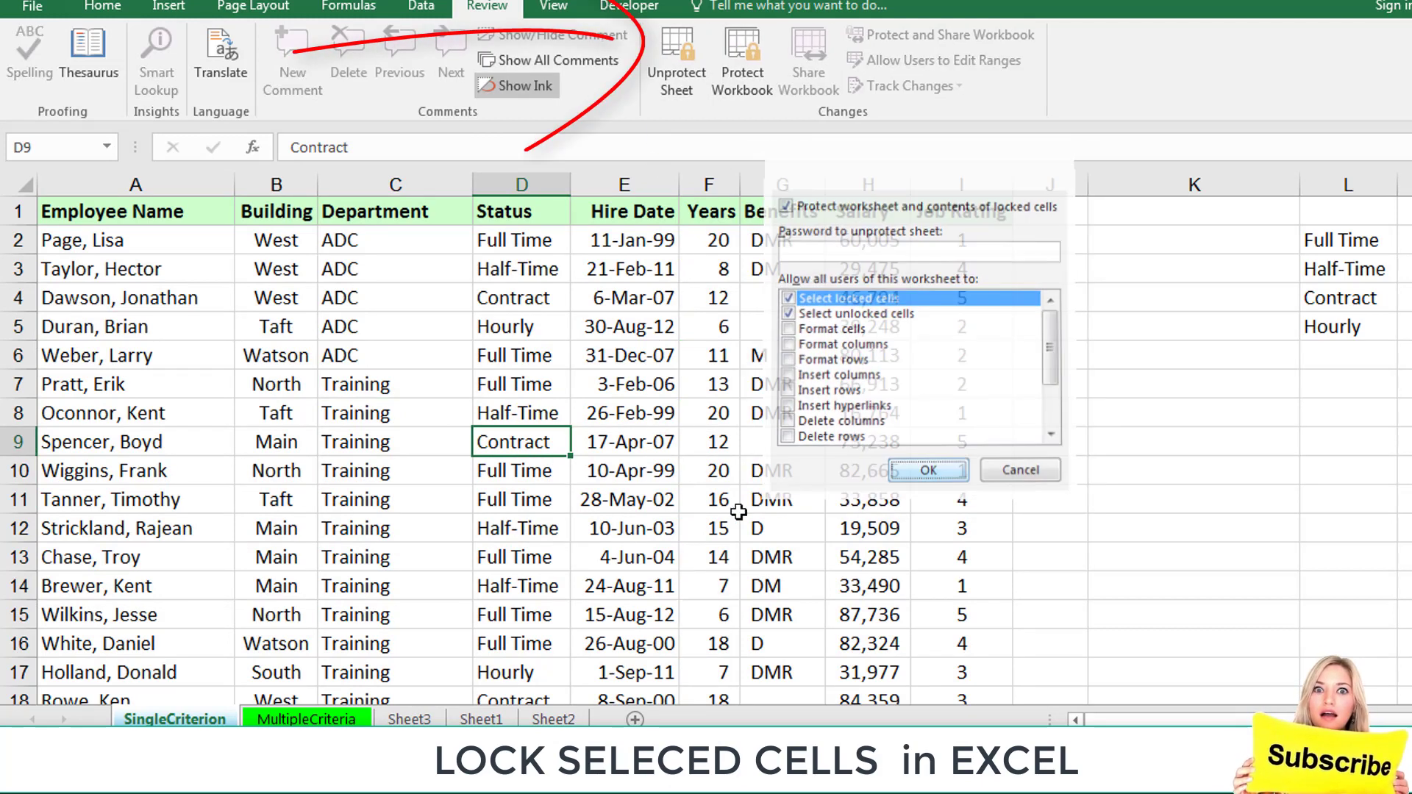
Confirm cells D7, D8, E8 and H8 remain editable on the protected sheet
left_click(471, 397)
left_click(508, 384)
double_click(528, 390)
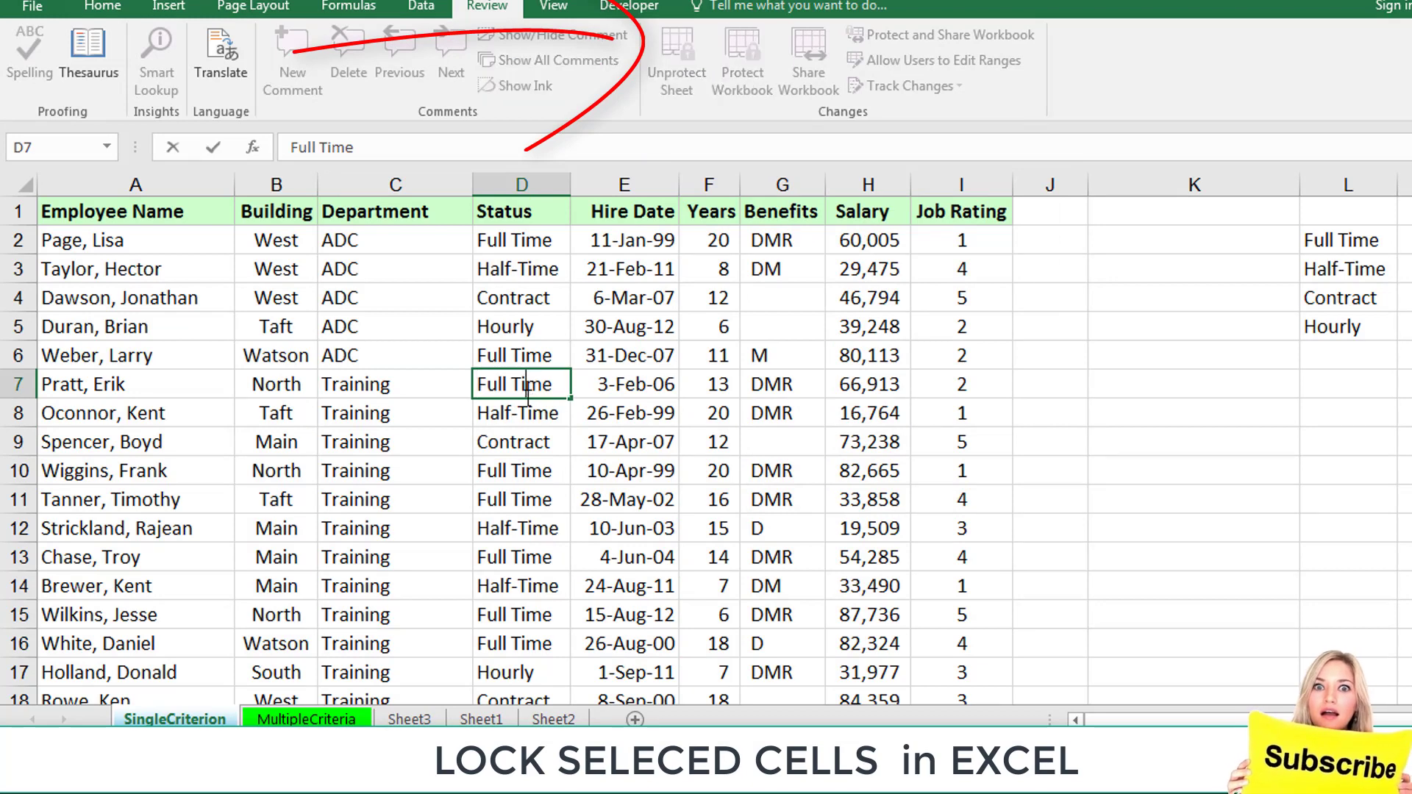
double_click(528, 412)
key("Escape")
double_click(651, 406)
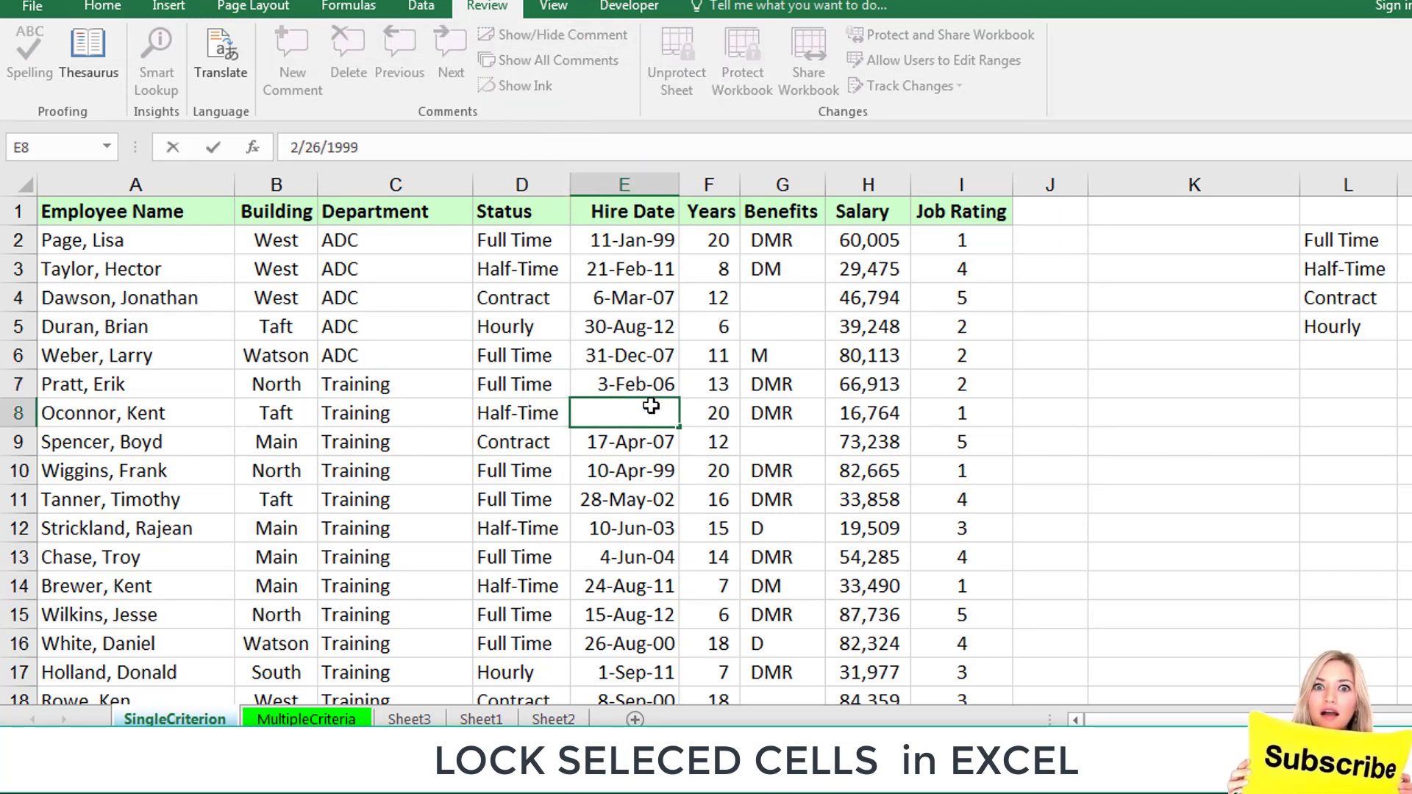
double_click(897, 410)
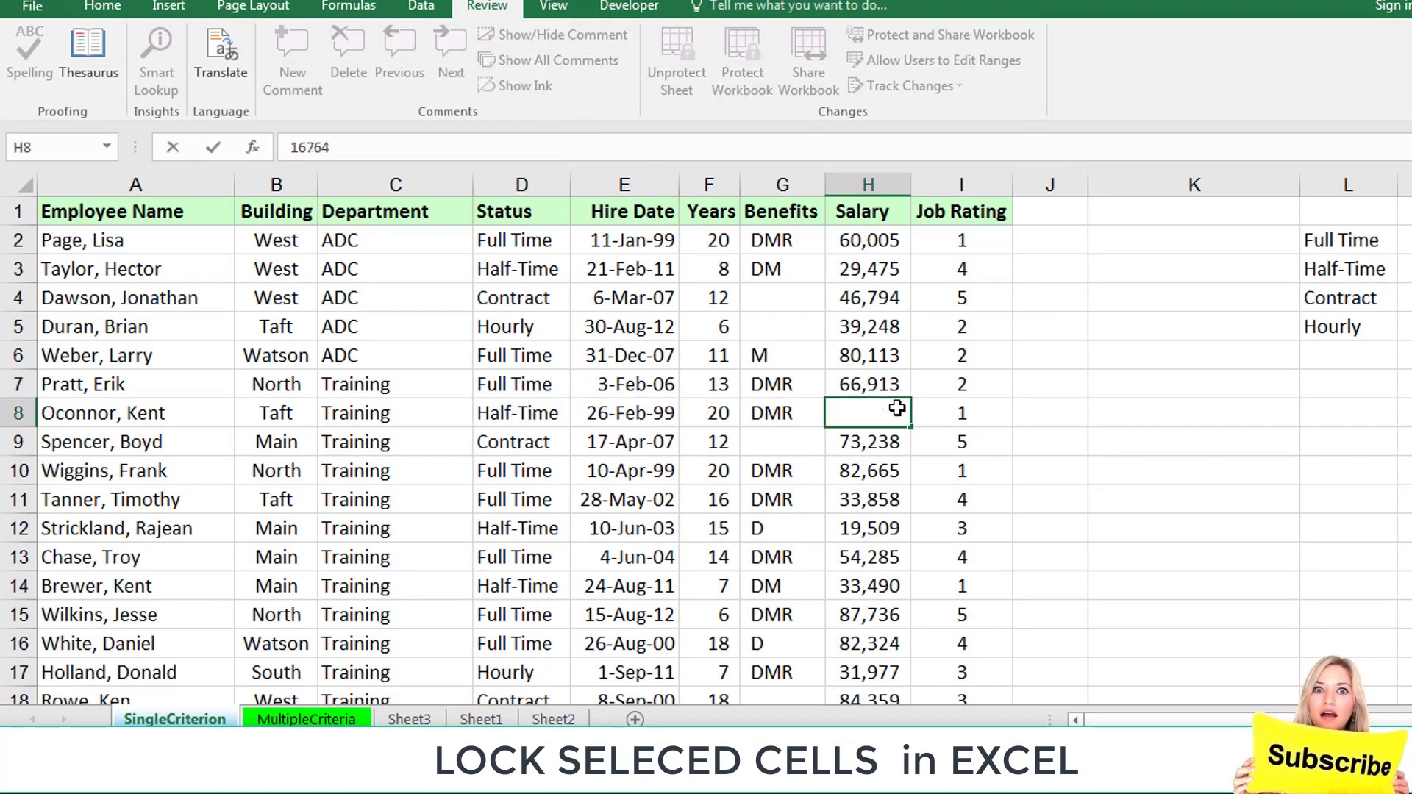
left_click(1057, 392)
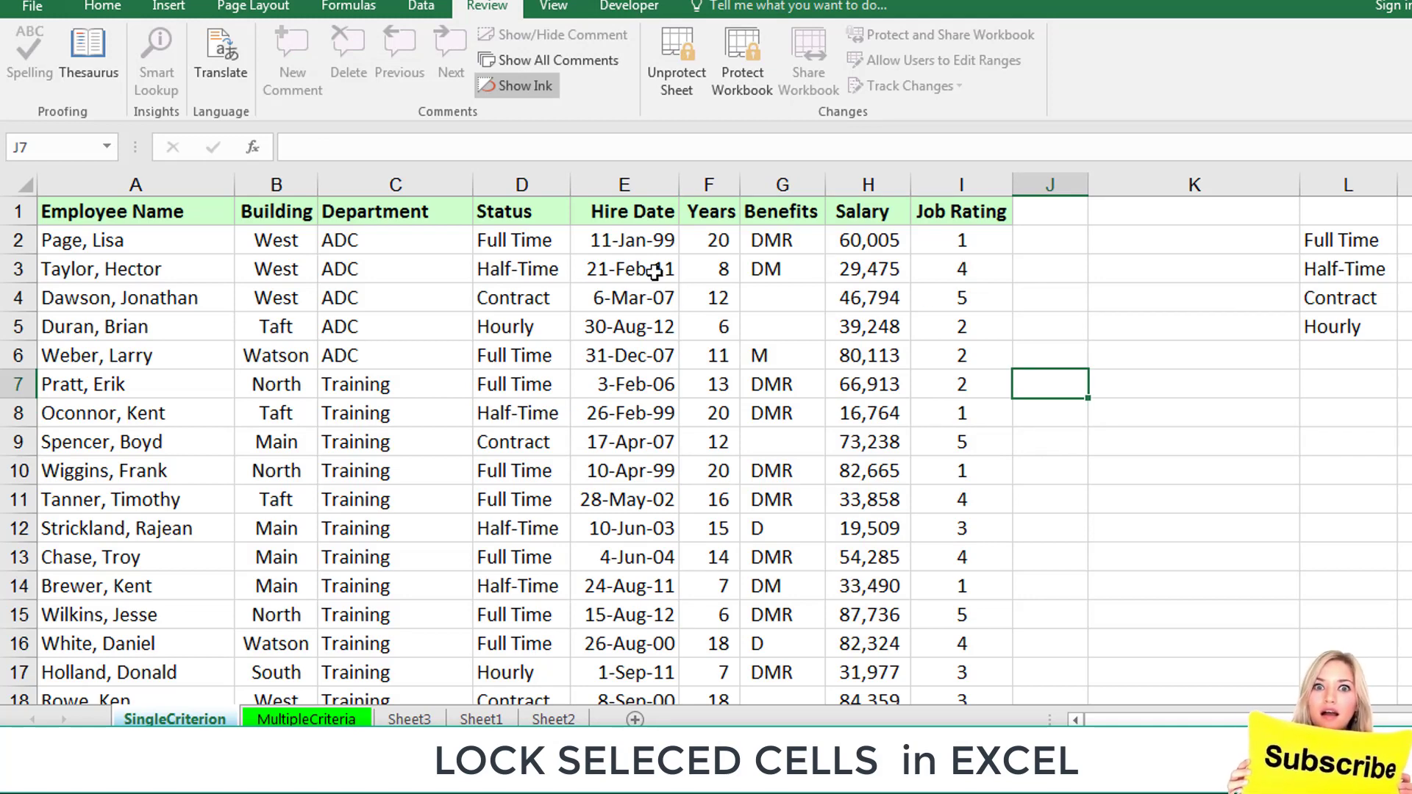
Unprotect the sheet and set the Hire Date column E to Locked
left_click(681, 85)
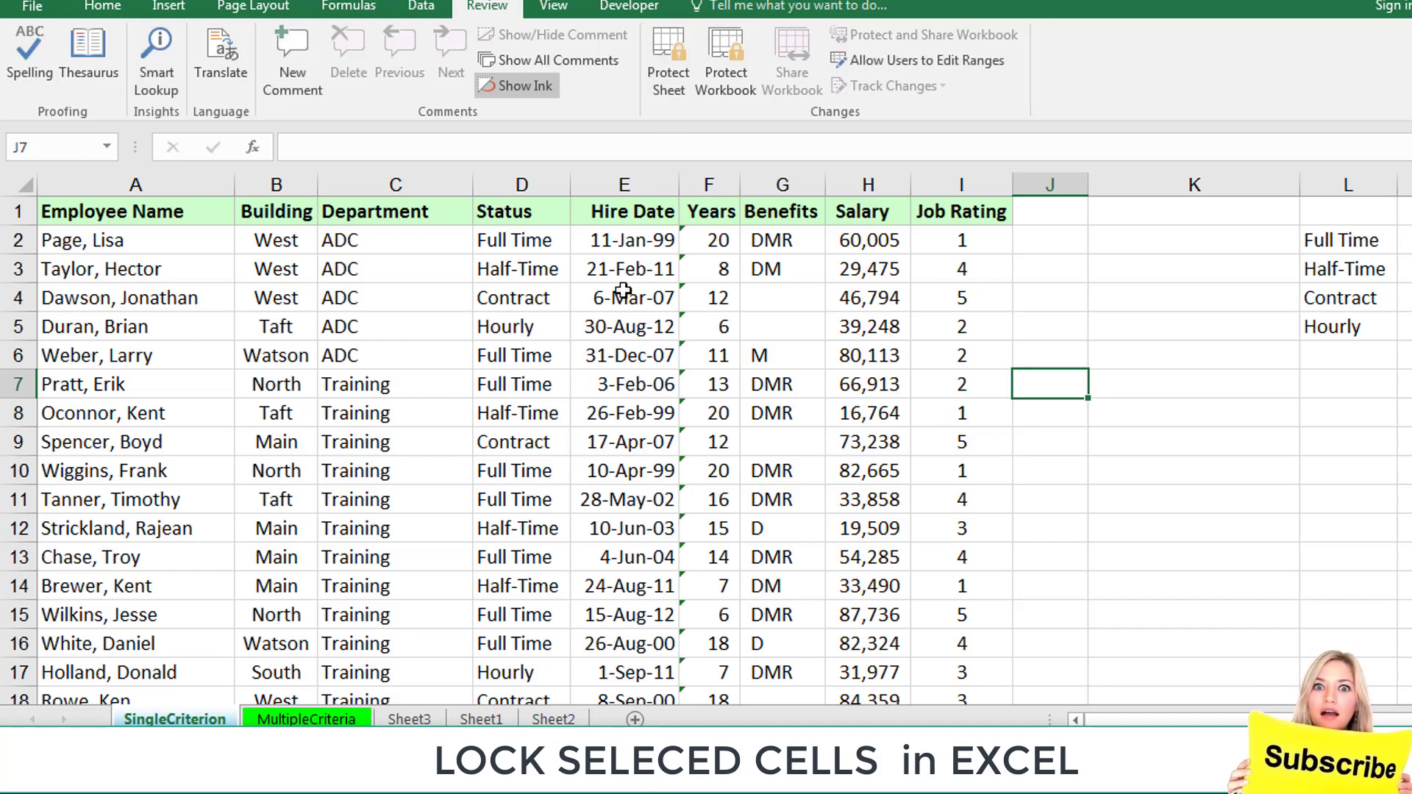
left_click(622, 317)
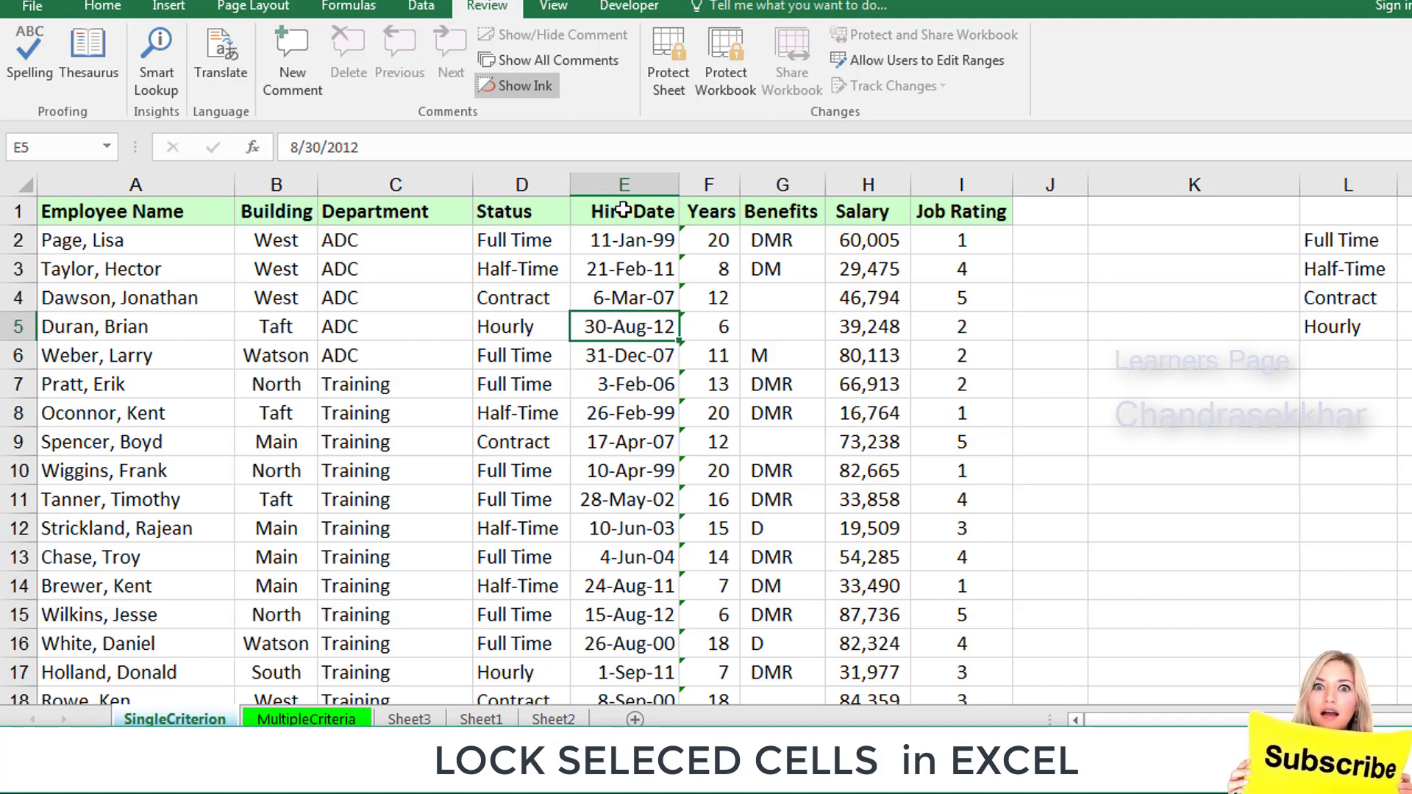
left_click(623, 195)
right_click(627, 224)
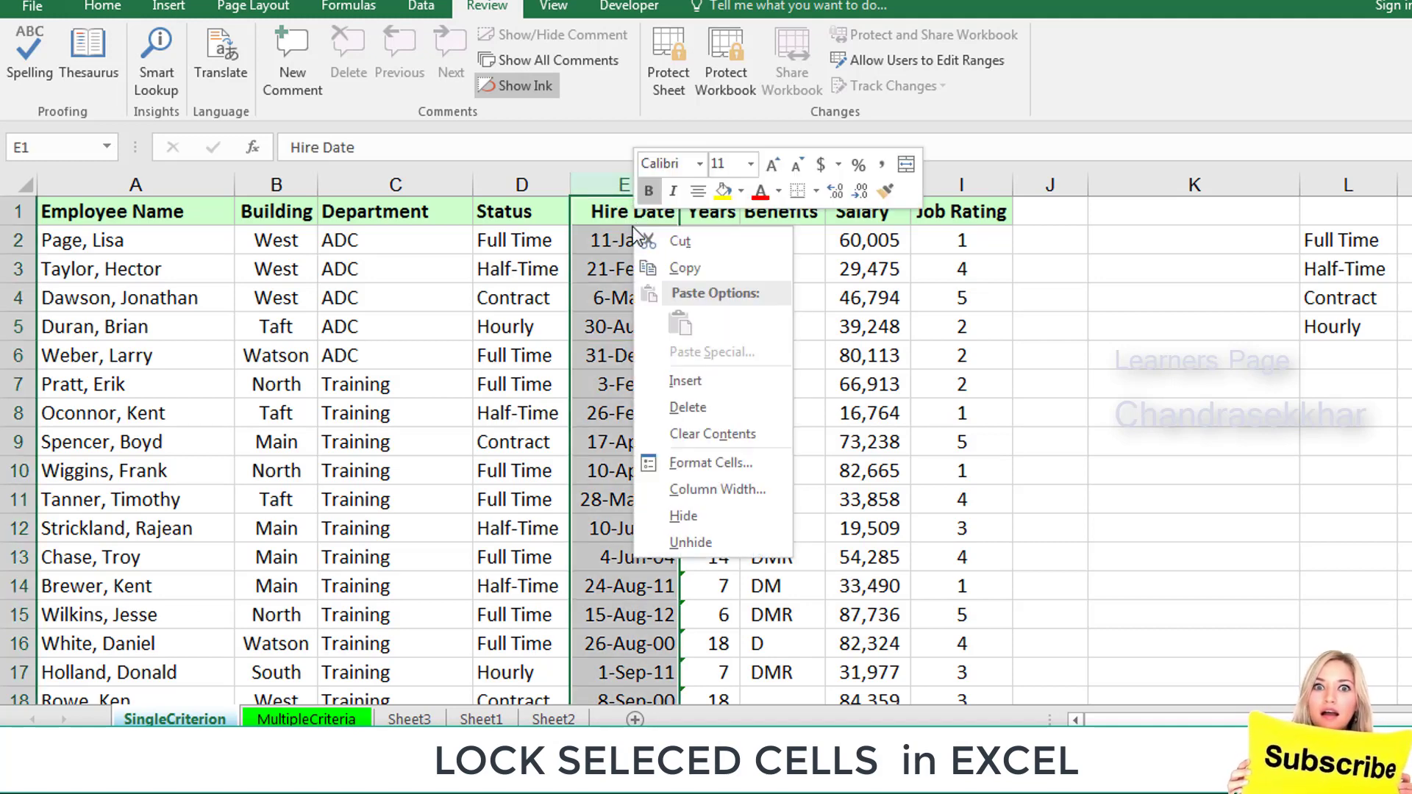
left_click(734, 467)
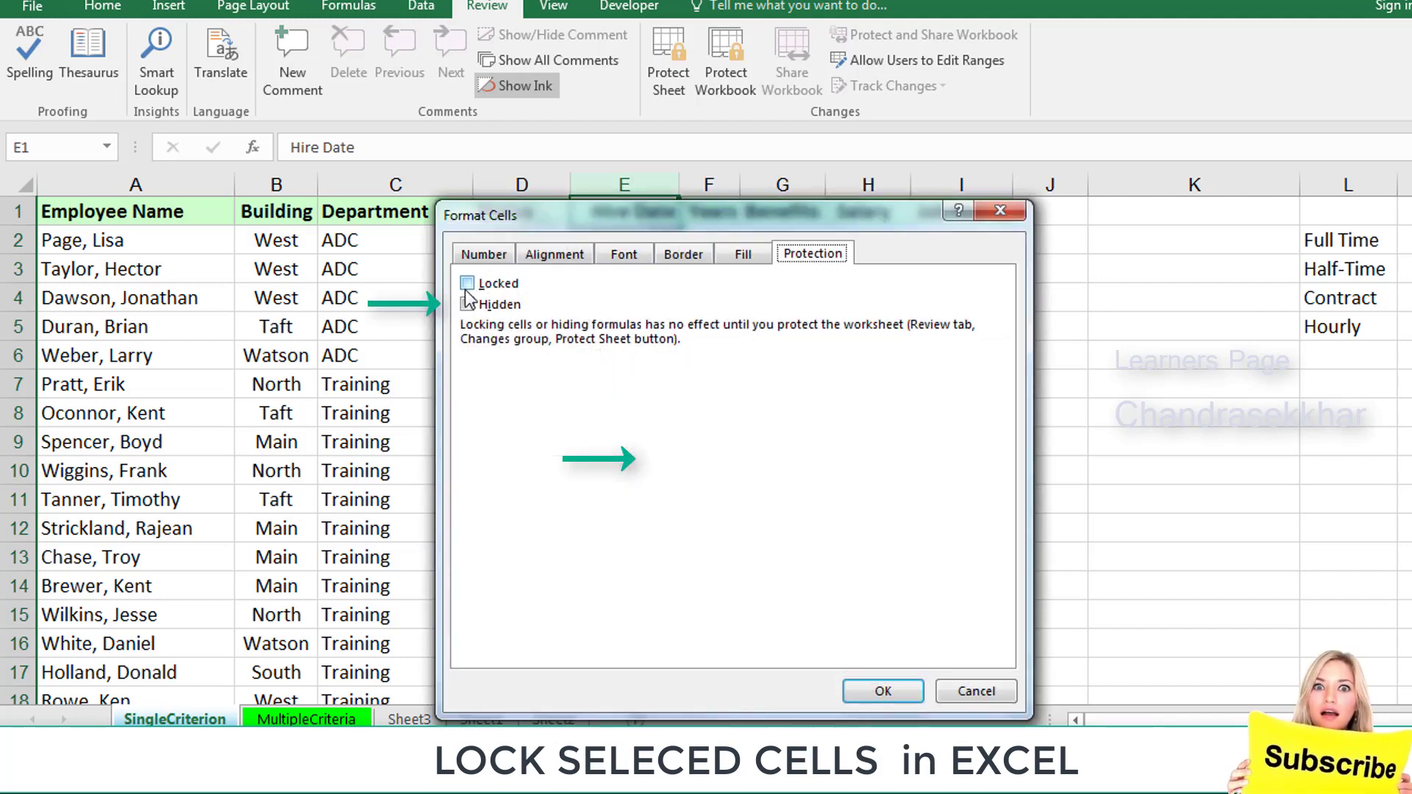
left_click(466, 283)
left_click(883, 691)
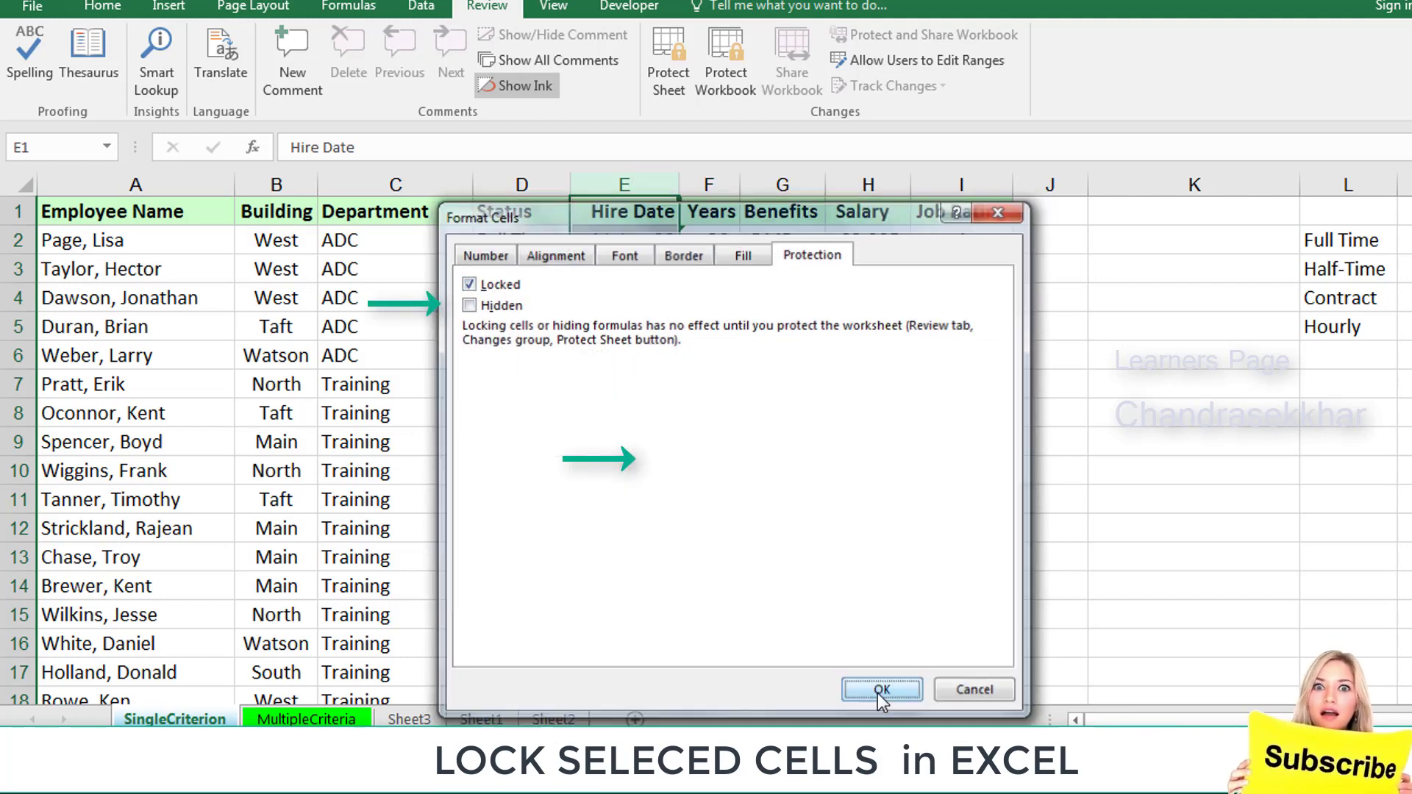
left_click(858, 240)
Set the Salary column H to Locked in Format Cells
left_click(866, 185)
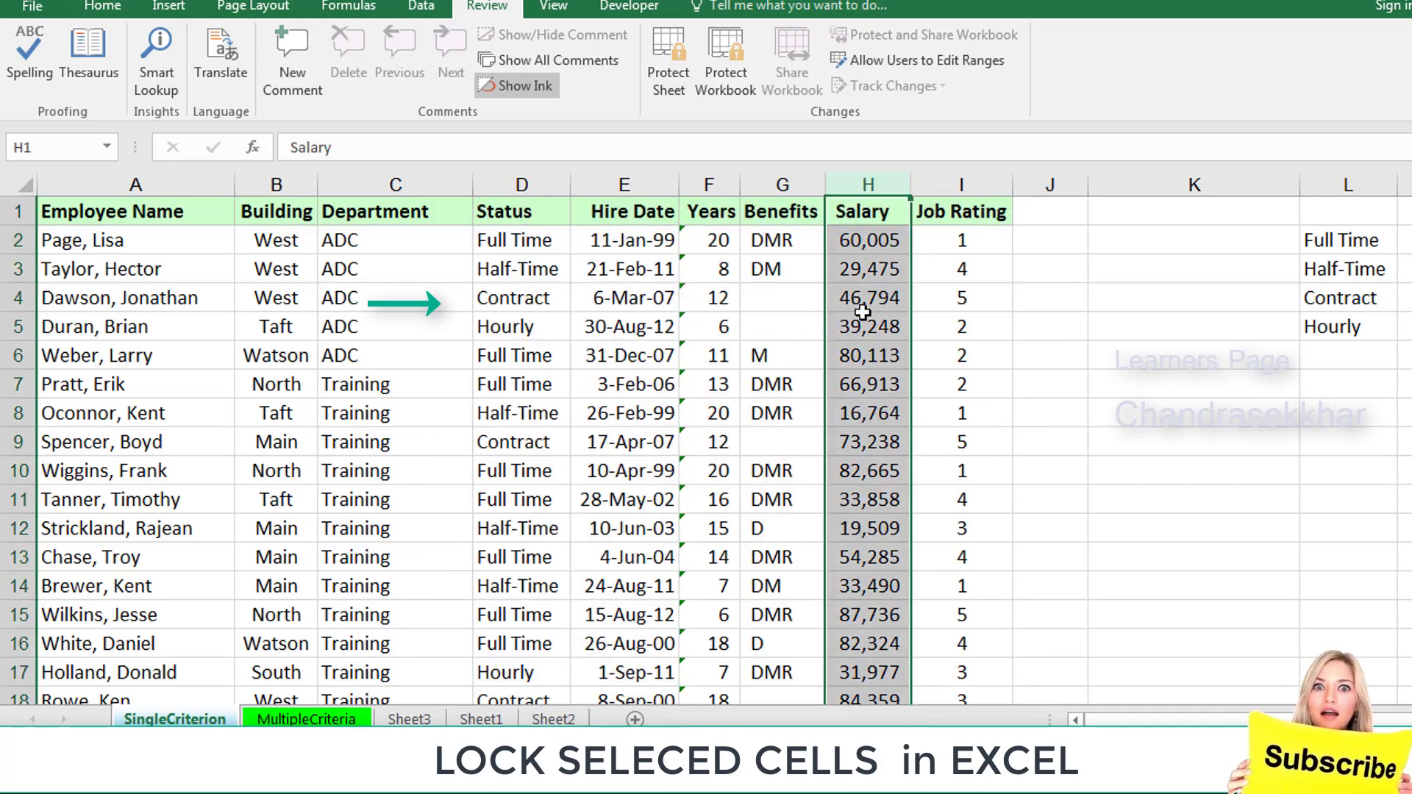
right_click(860, 310)
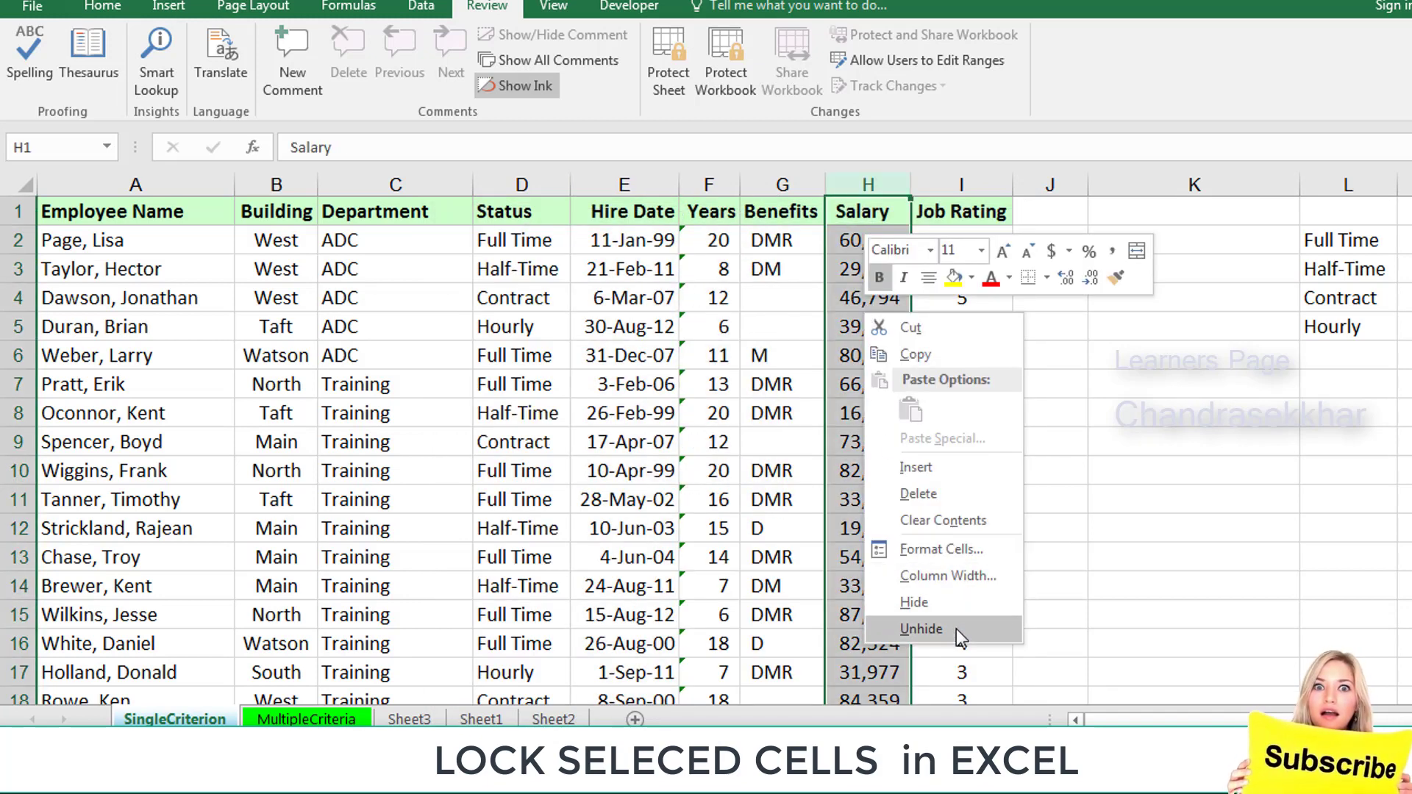
left_click(941, 549)
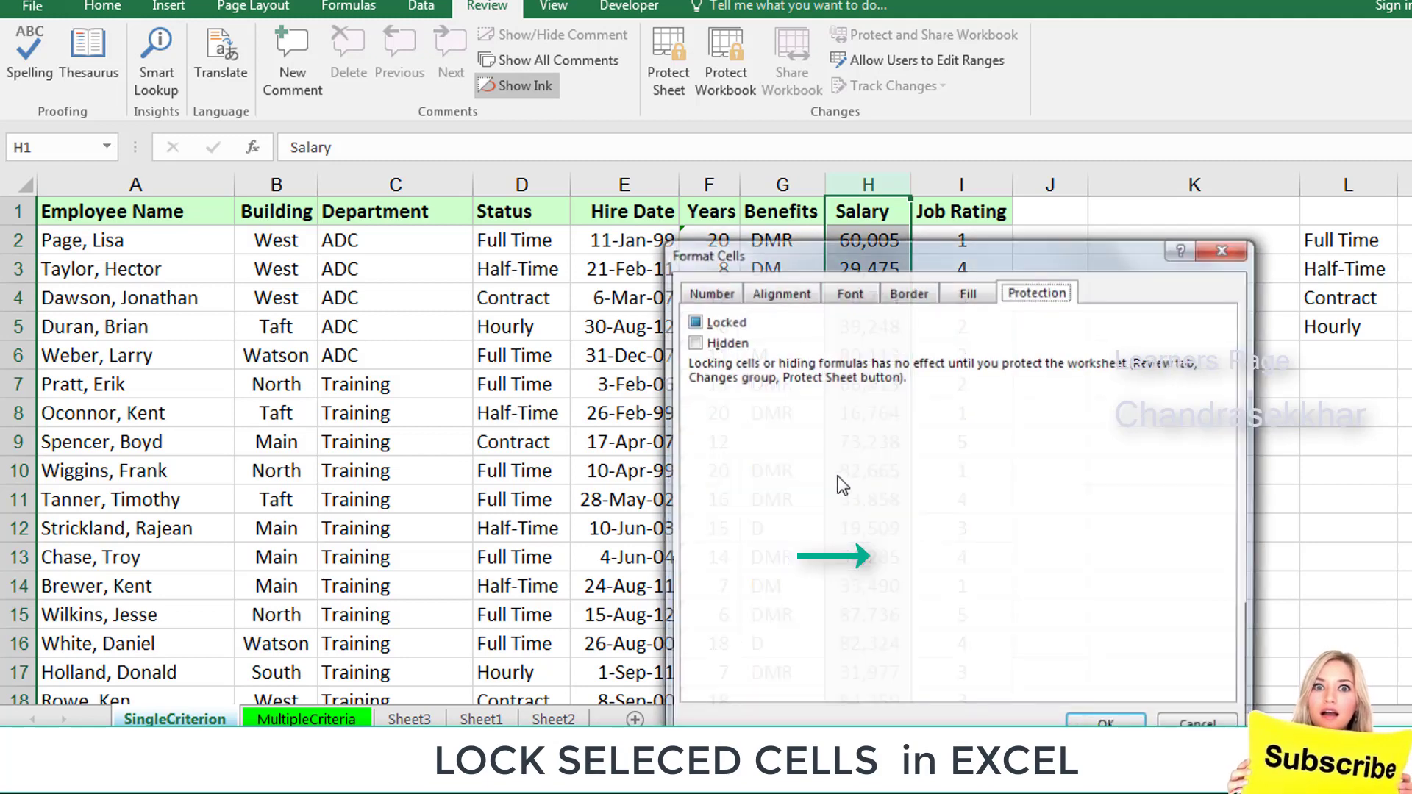
left_click(692, 321)
left_click(1099, 723)
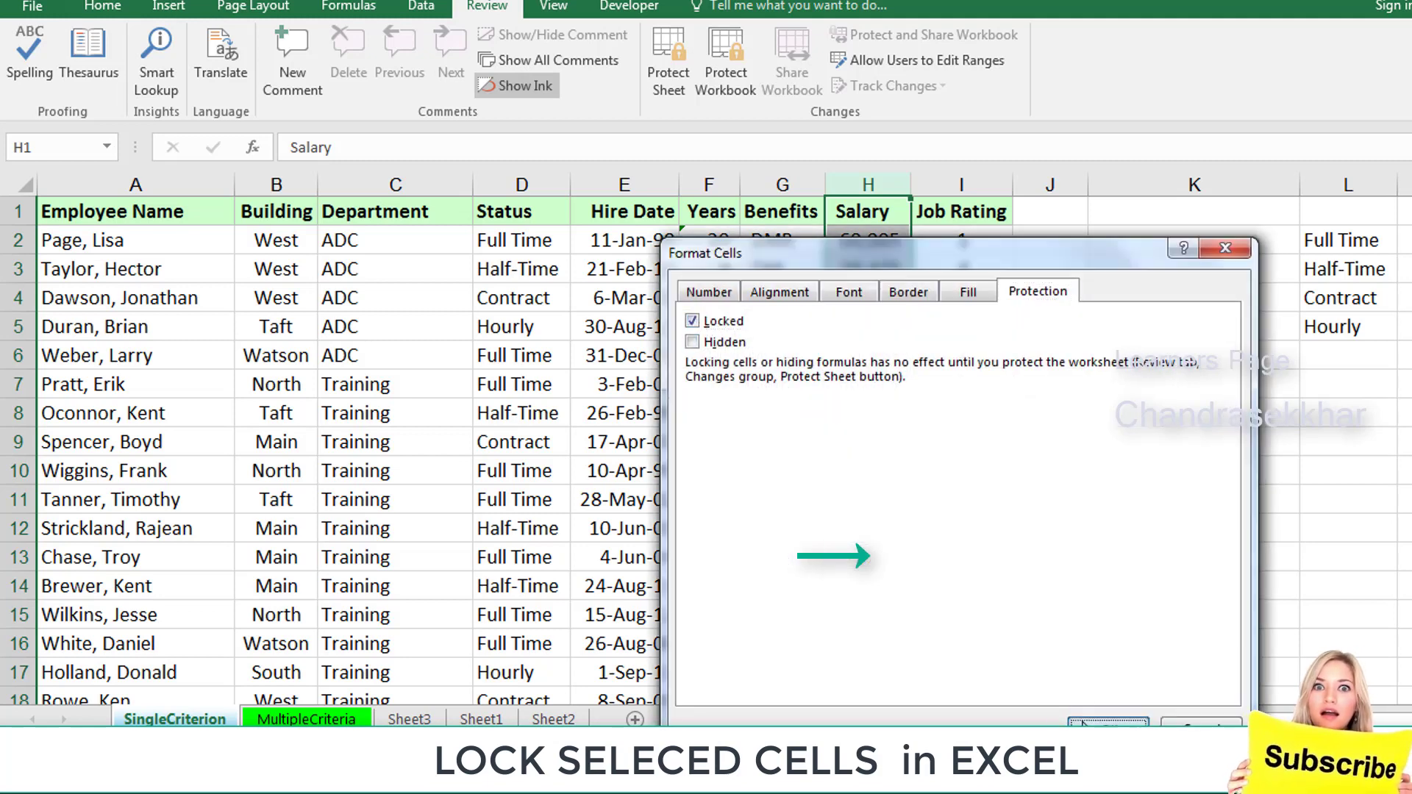
Set the Job Rating column I to Locked in Format Cells
left_click(961, 185)
right_click(962, 303)
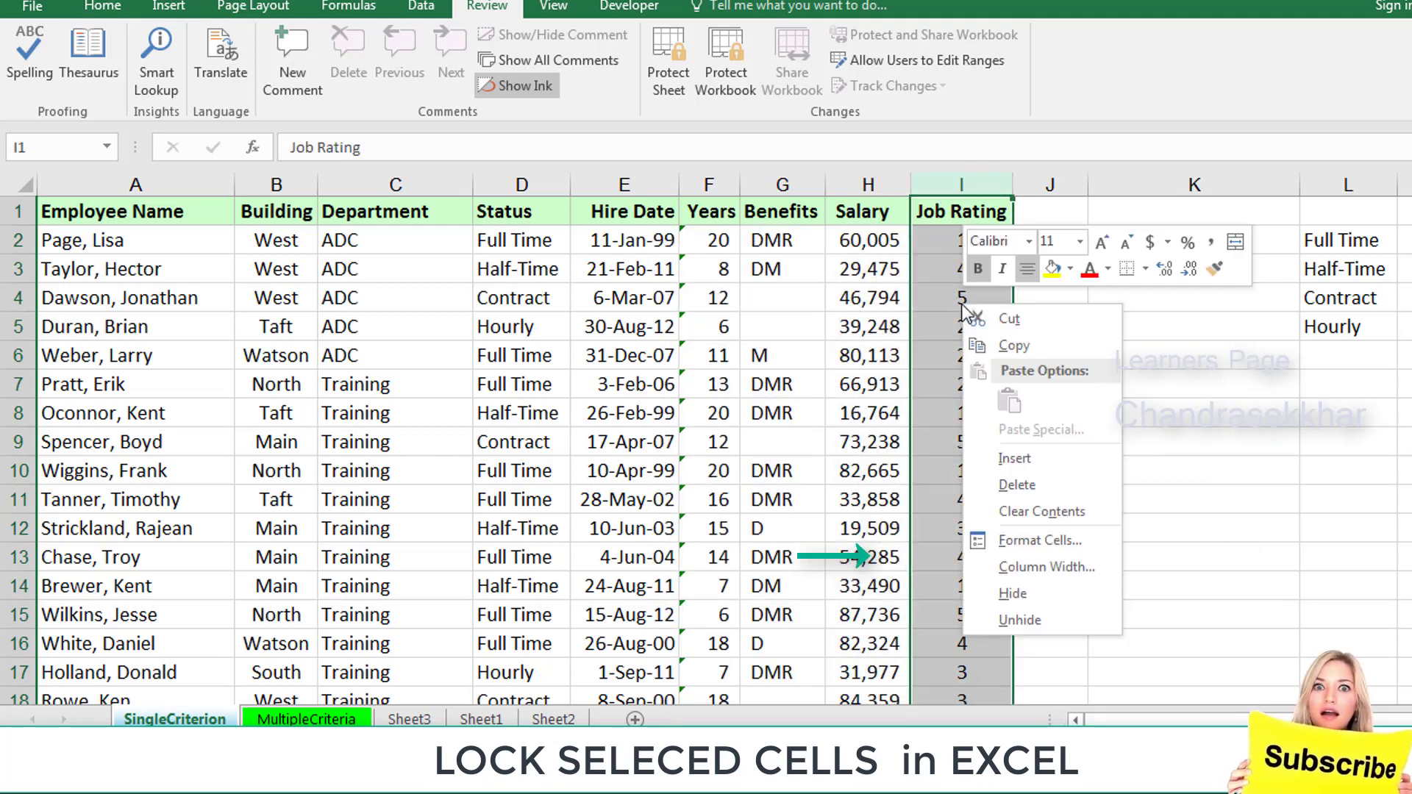
left_click(1030, 541)
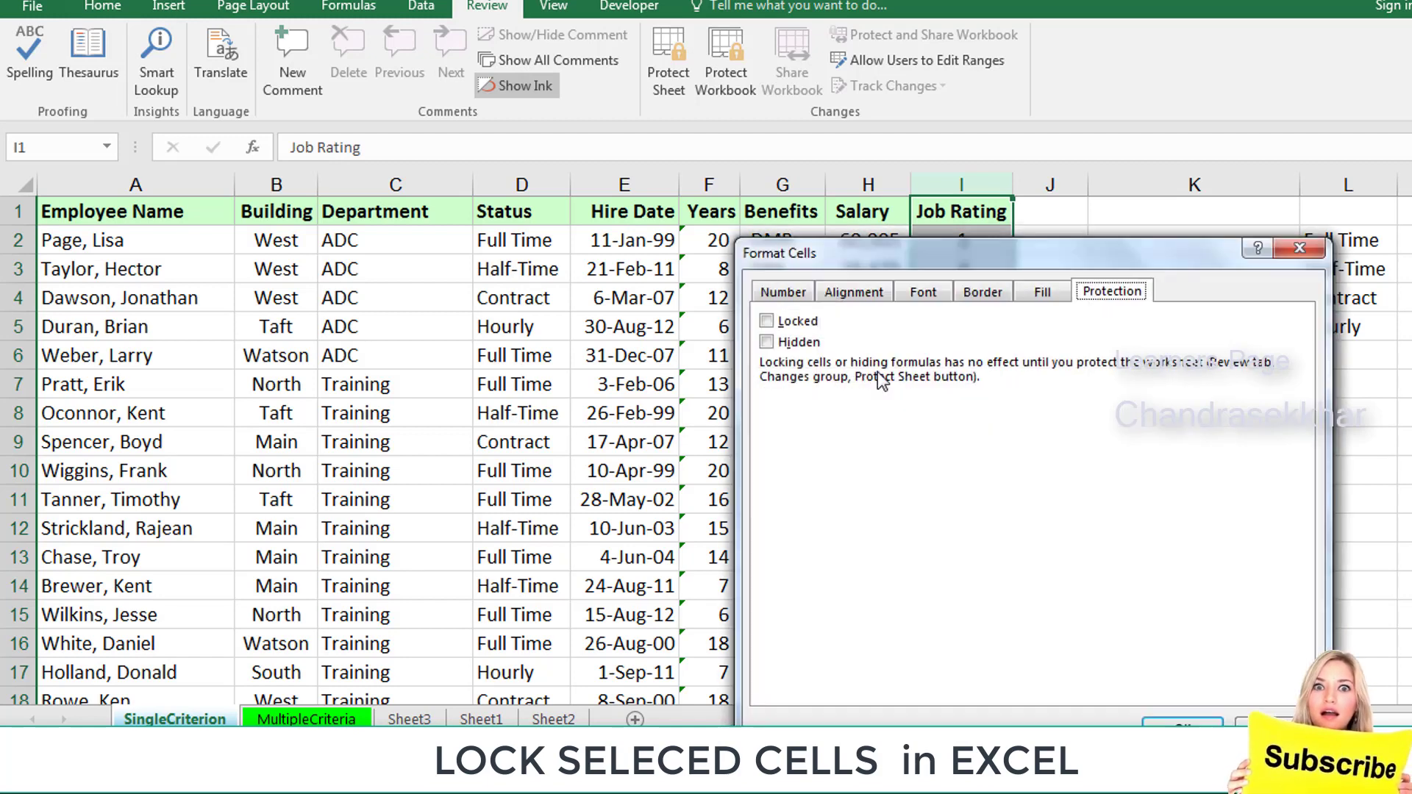
left_click(773, 323)
left_click(1181, 723)
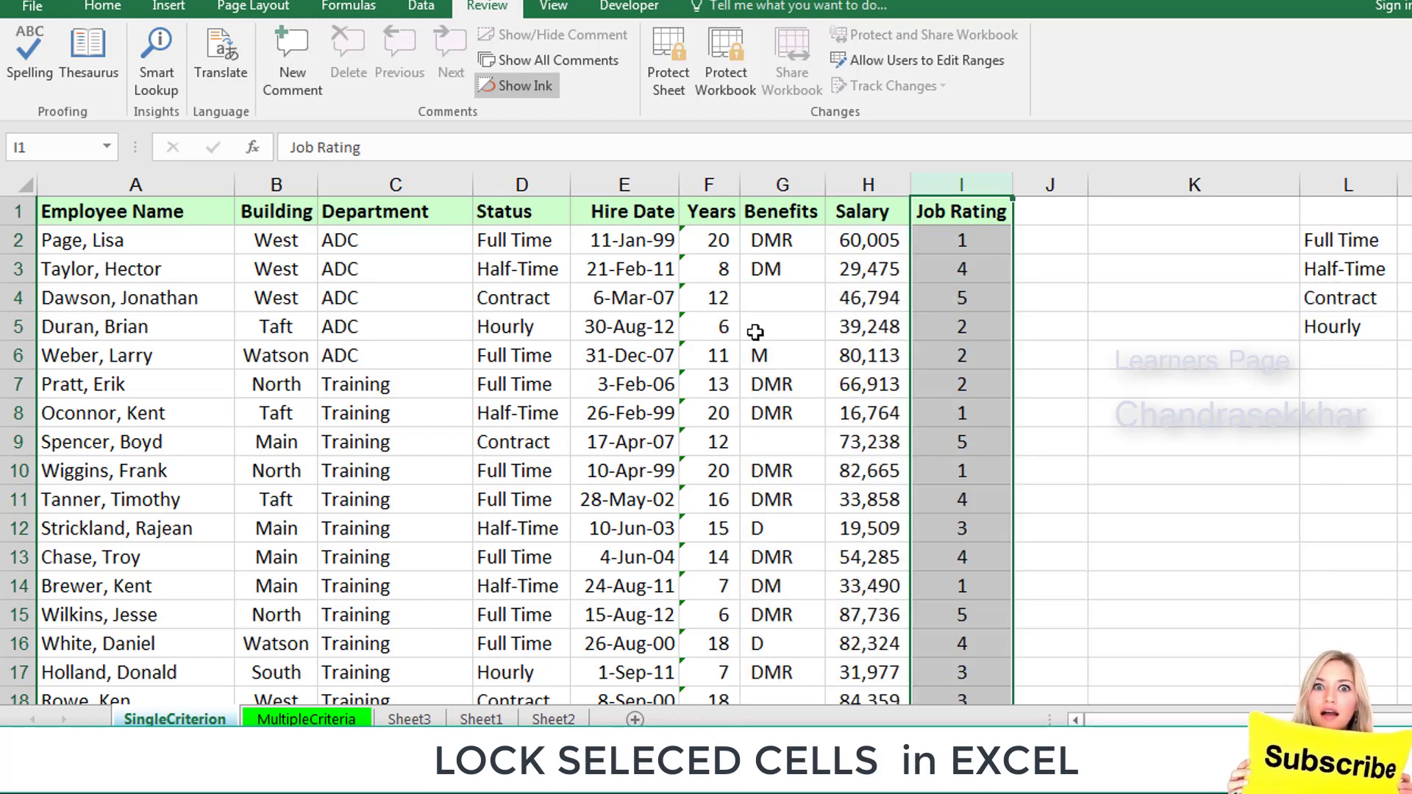
left_click(95, 410)
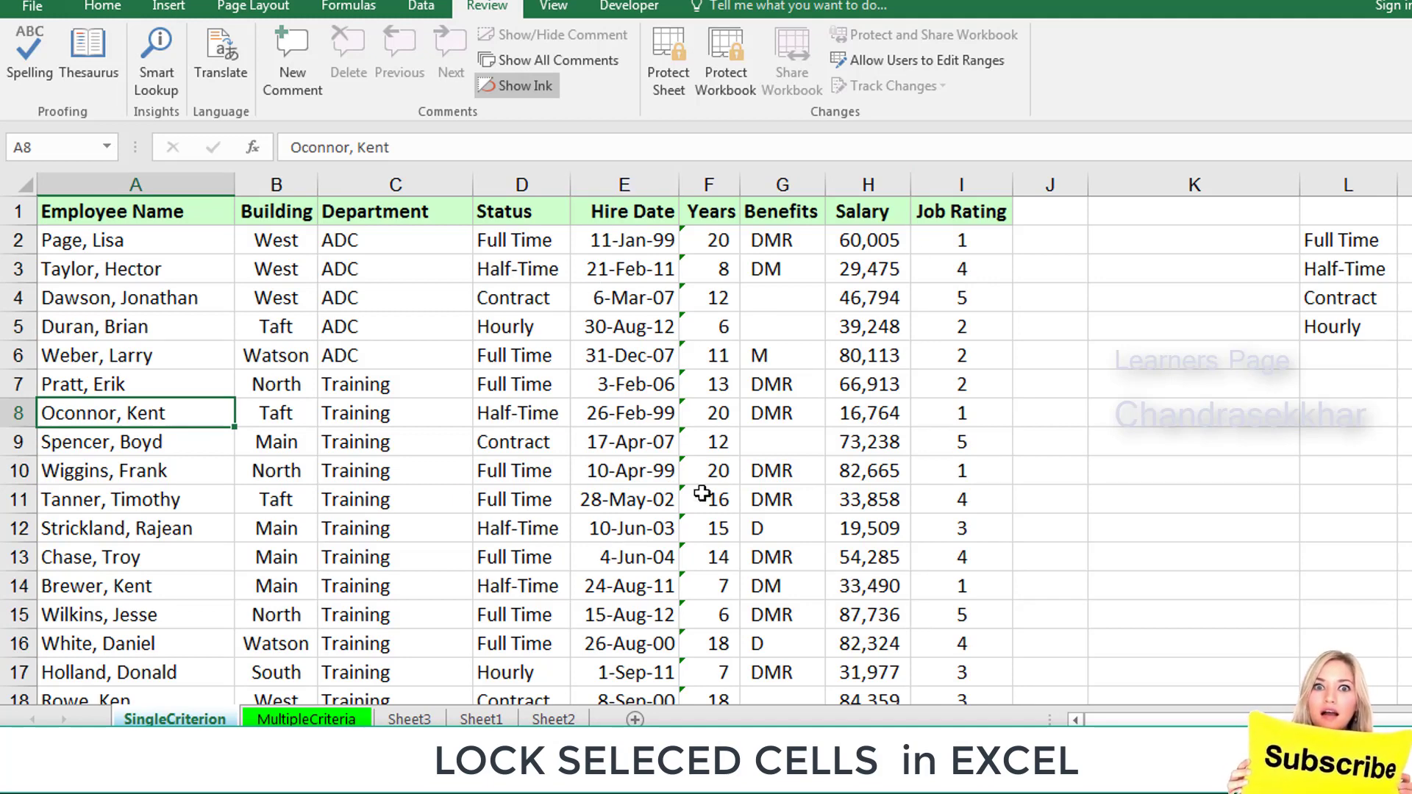
Turn sheet protection back on, accepting the default options
left_click(662, 80)
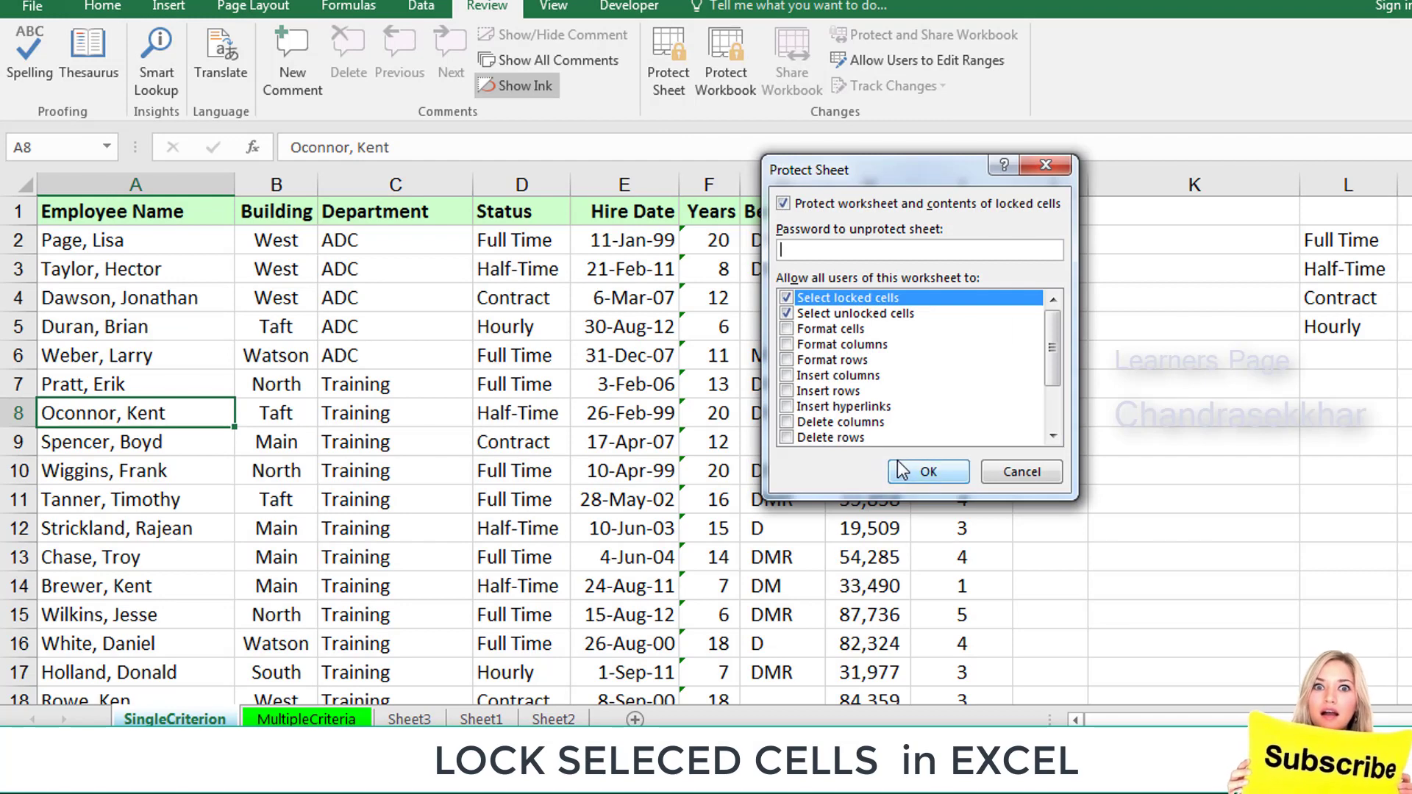
left_click(928, 471)
left_click(419, 430)
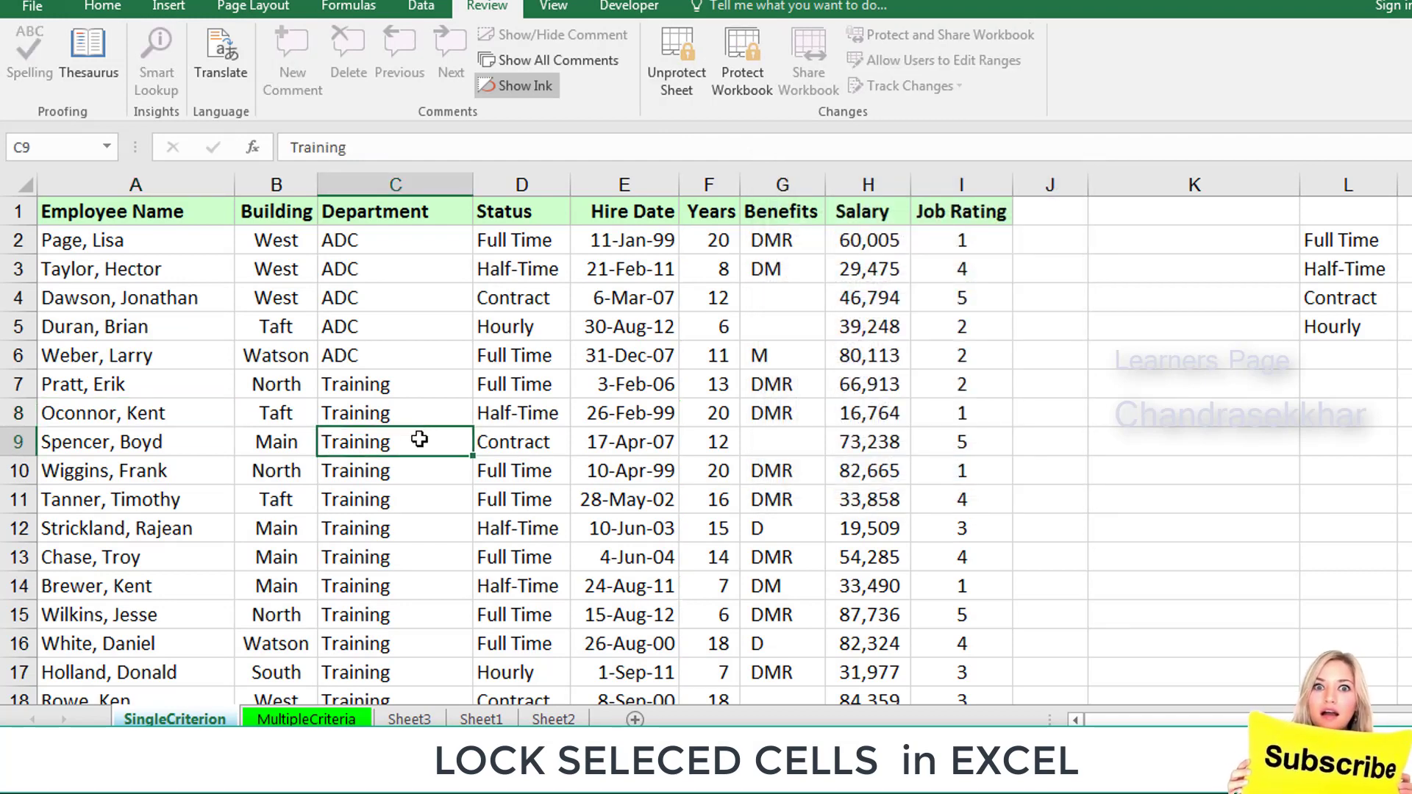
Append text to Department cells C9 and C6, making them Trainingsdafds and ADCsdaff
double_click(419, 439)
type("sdafds")
left_click(381, 379)
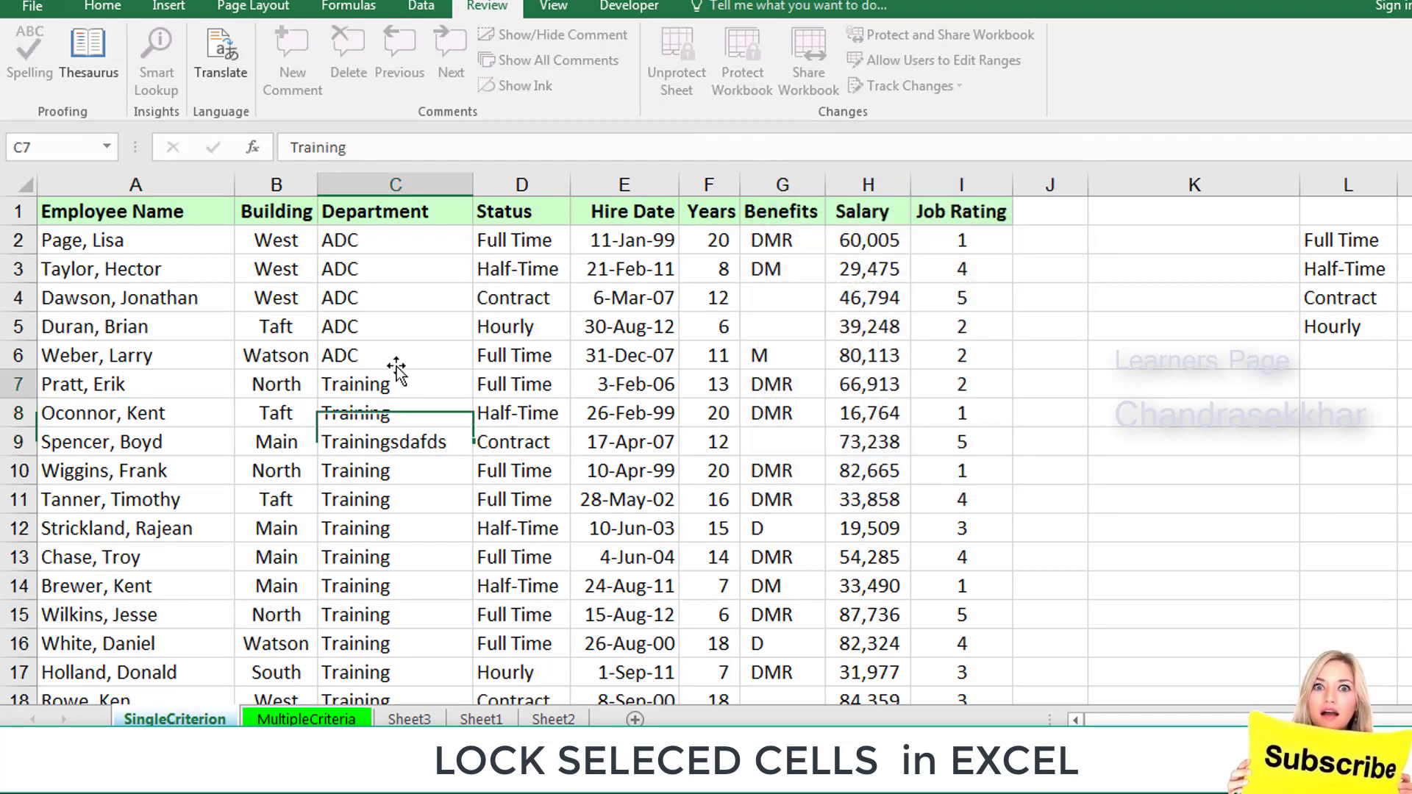
left_click(406, 352)
double_click(407, 351)
type("sdaff")
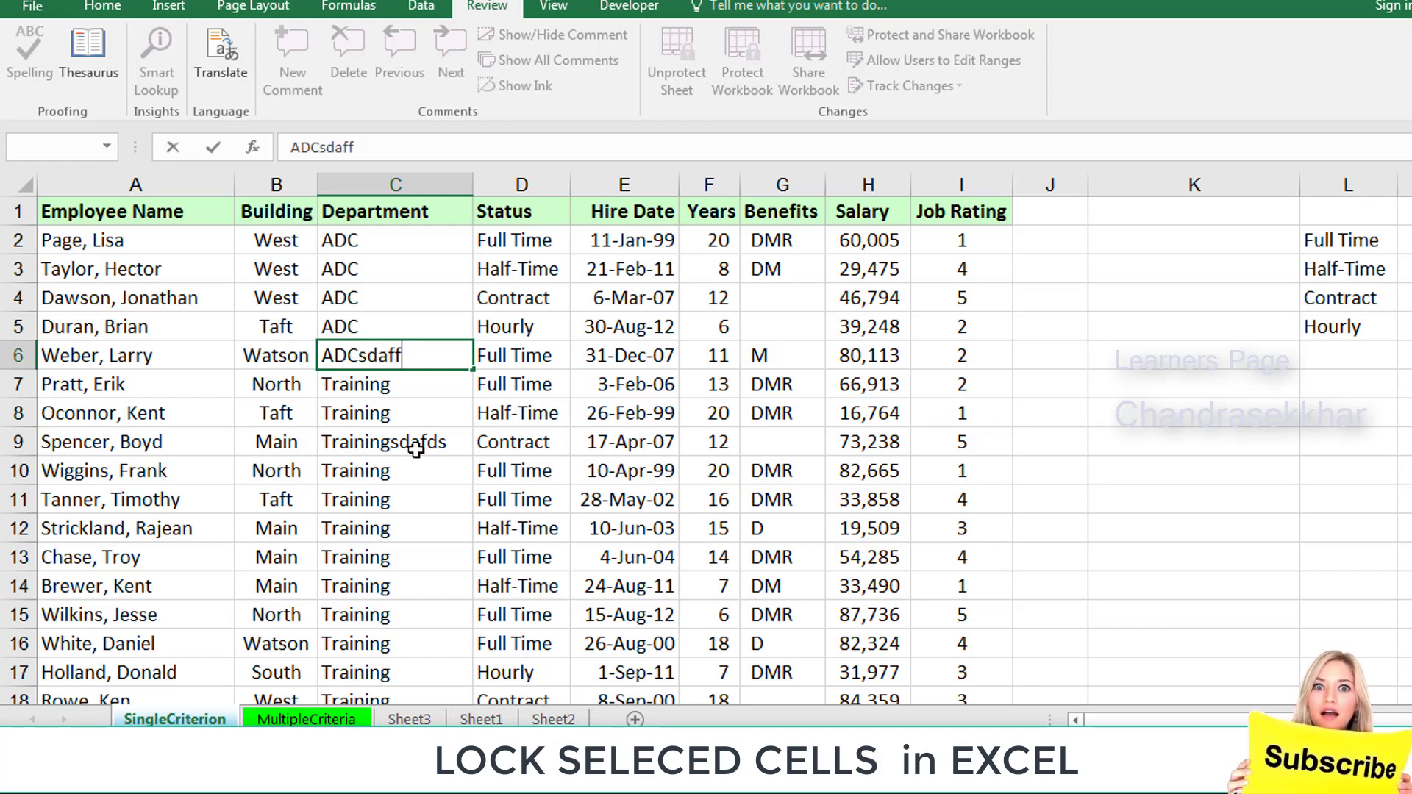
left_click(415, 447)
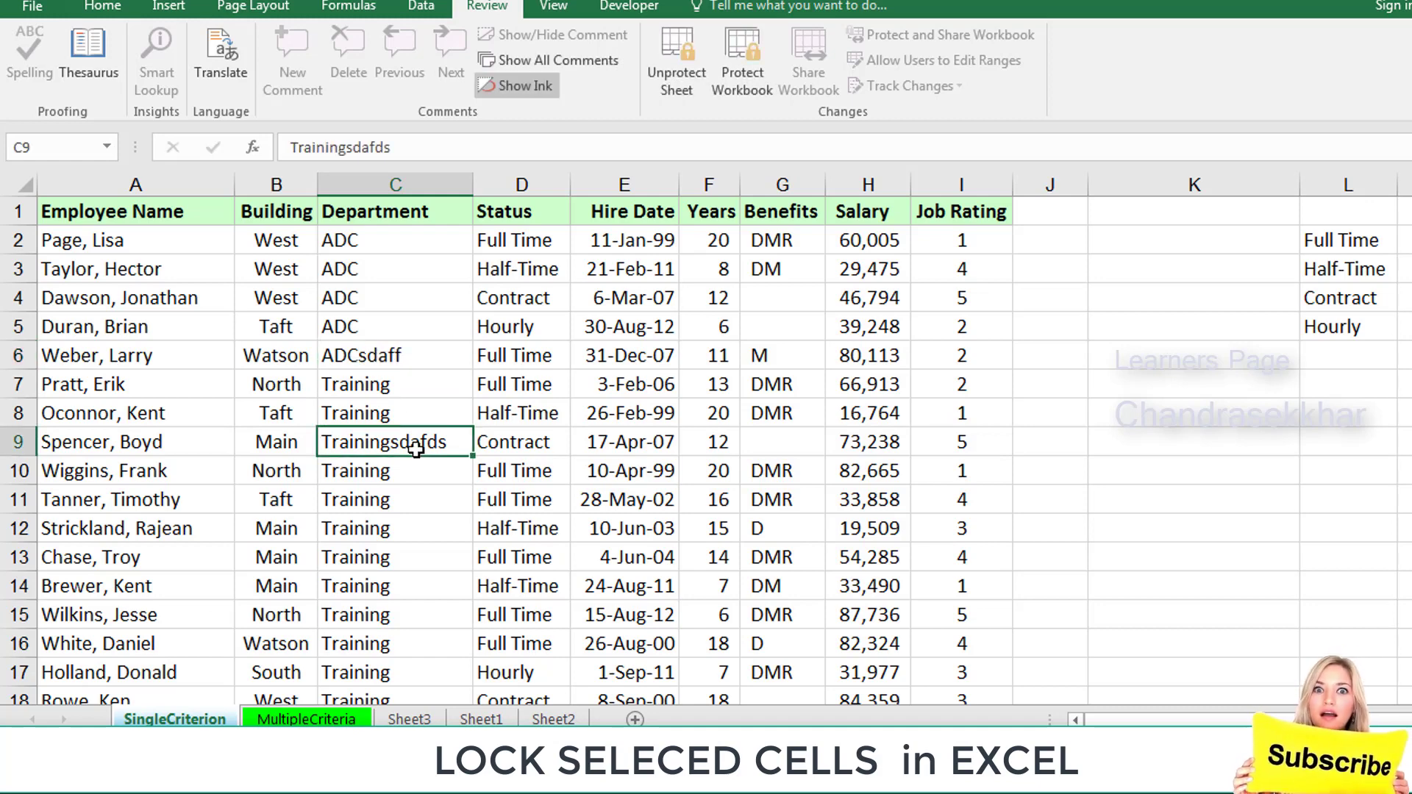
Try editing locked cells E738, H738 and I739, dismissing each protected-sheet warning
left_click(622, 333)
key("ctrl+Down")
double_click(633, 327)
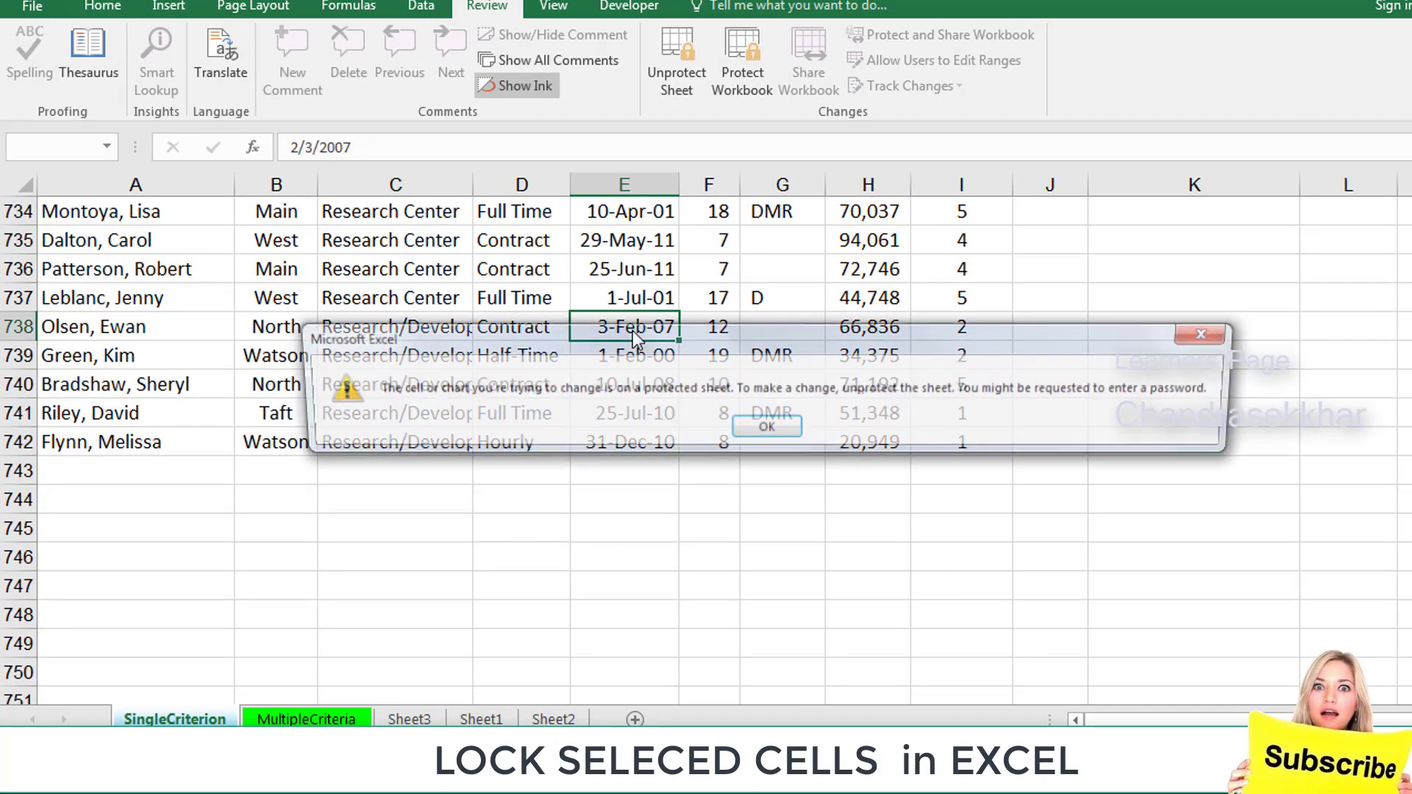
left_click(780, 434)
left_click(879, 324)
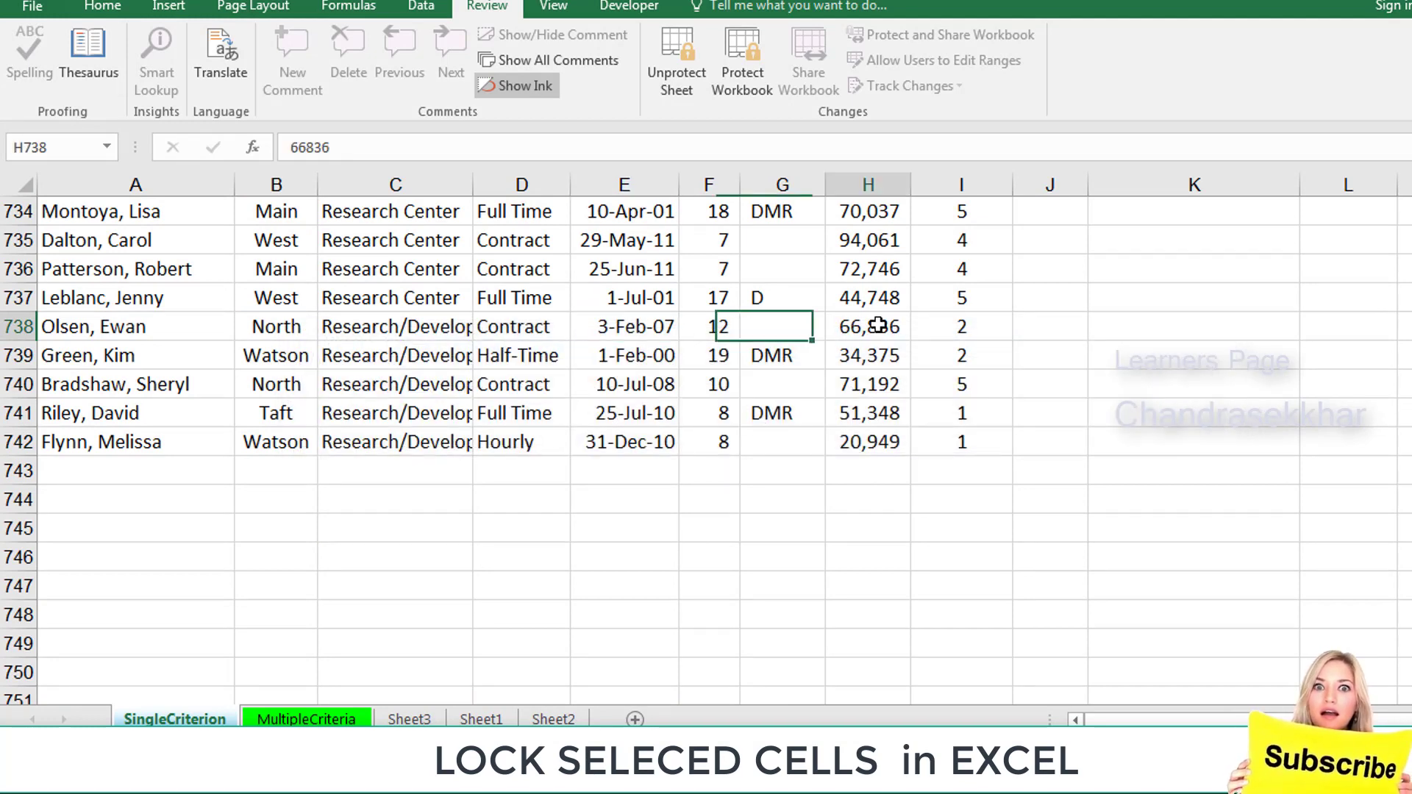
double_click(878, 325)
left_click(771, 428)
left_click(983, 359)
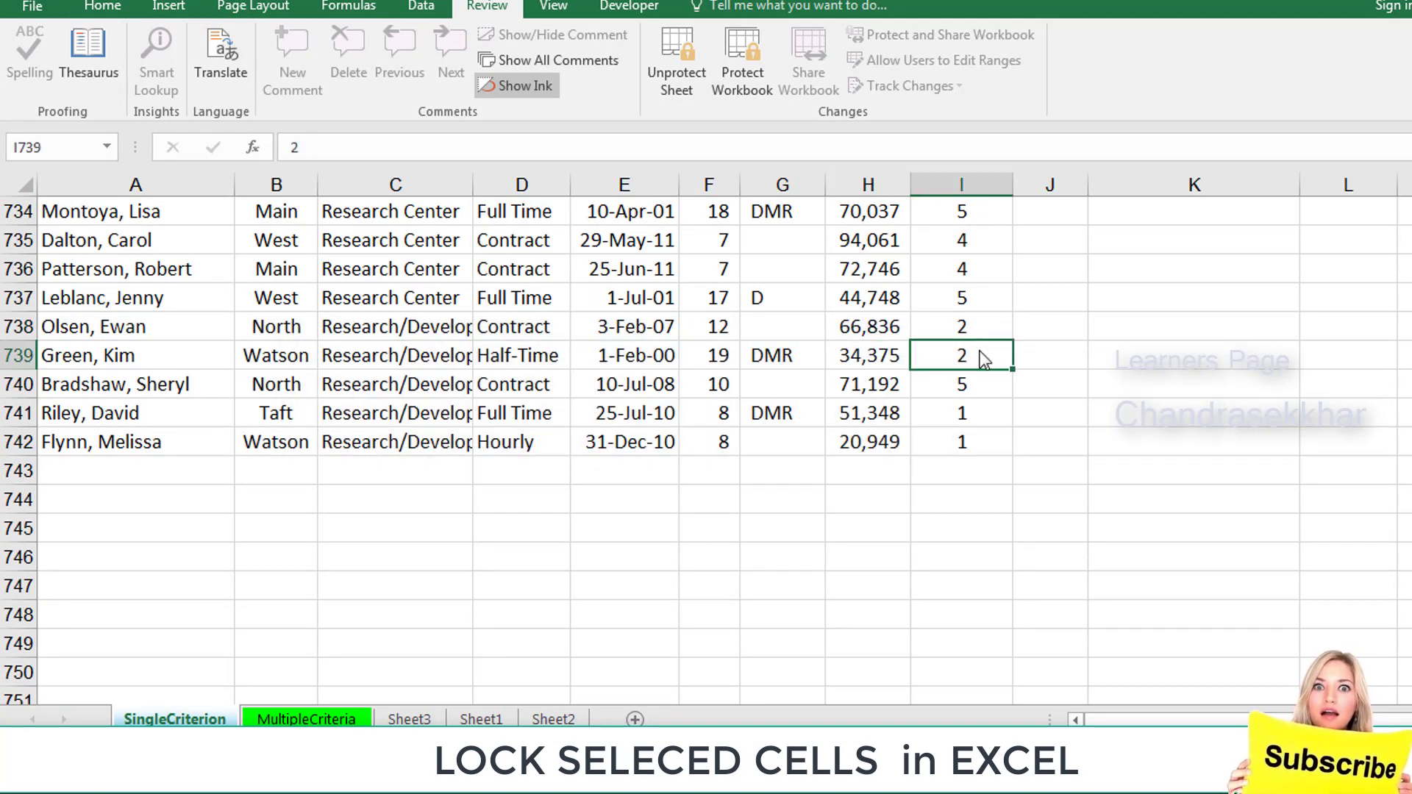
double_click(983, 359)
left_click(799, 434)
scroll(428, 339, "up", 20)
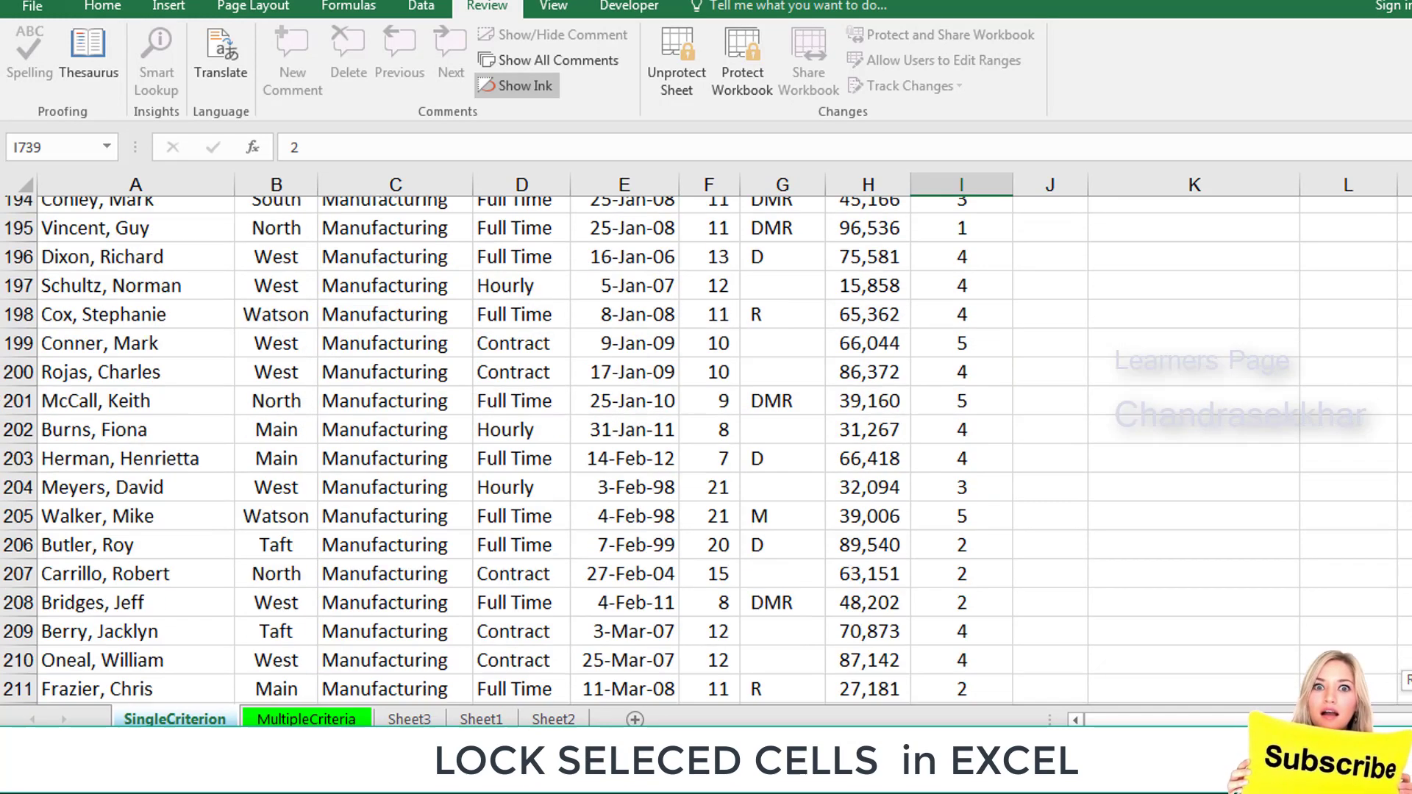
scroll(427, 338, "up", 15)
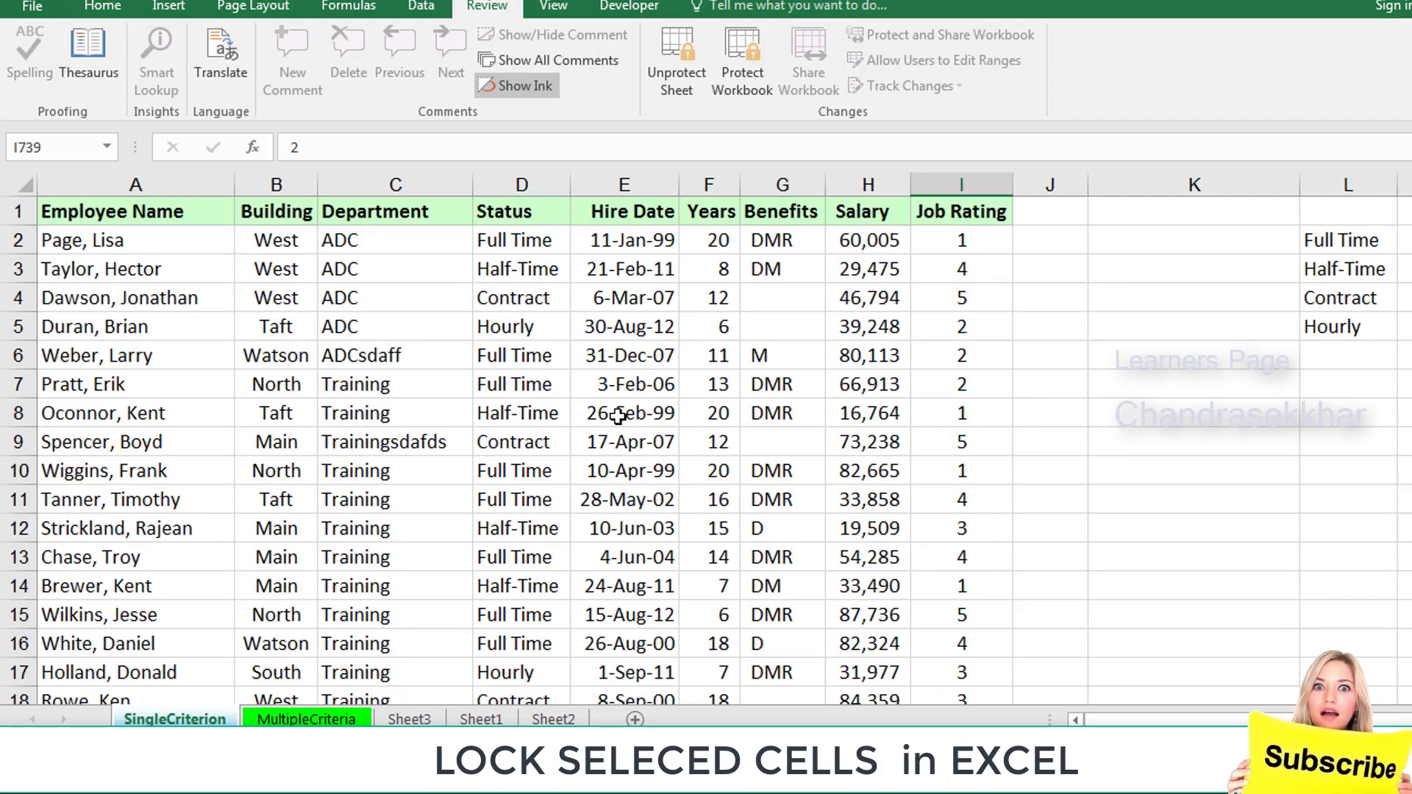
Unprotect the sheet and tick Locked for the whole of row 8
left_click(671, 92)
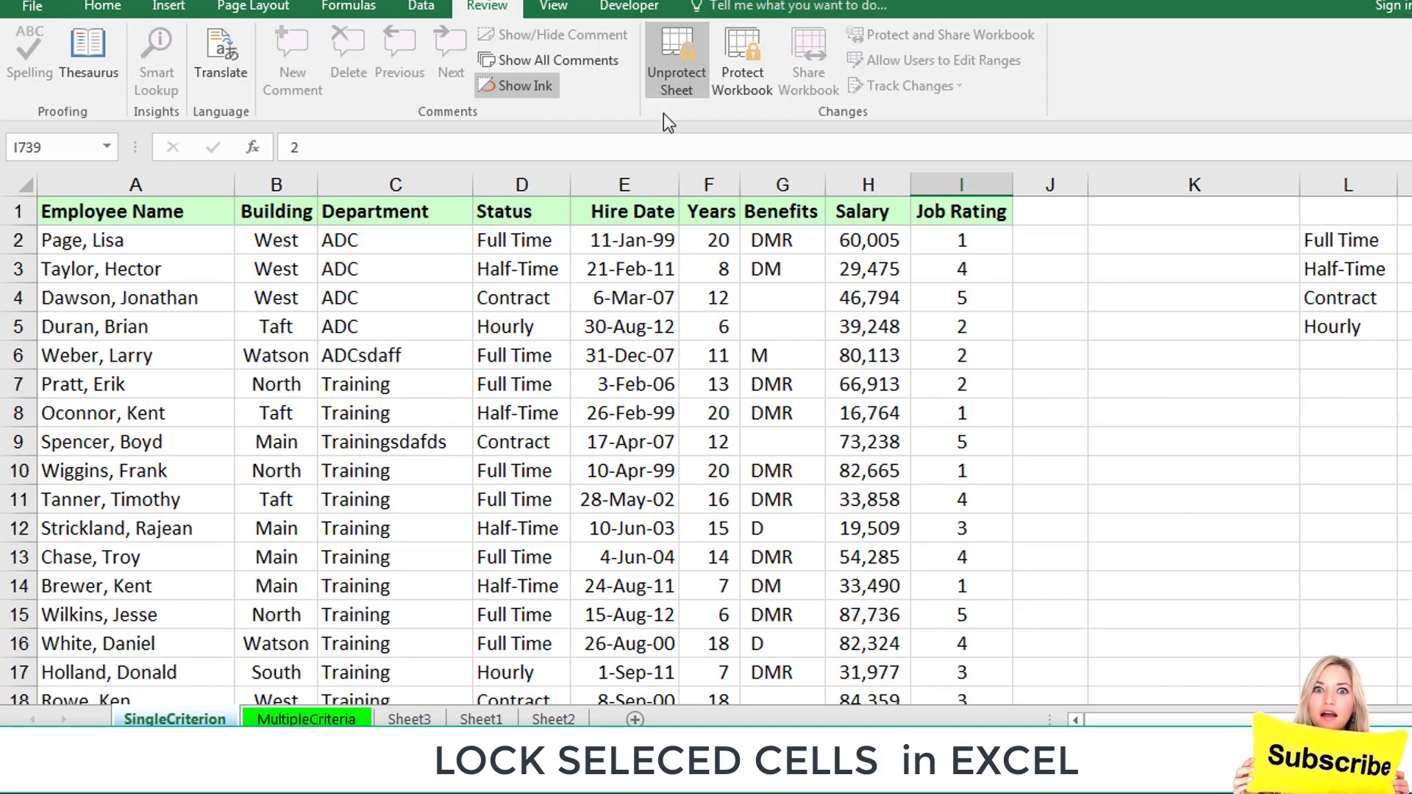
left_click(28, 412)
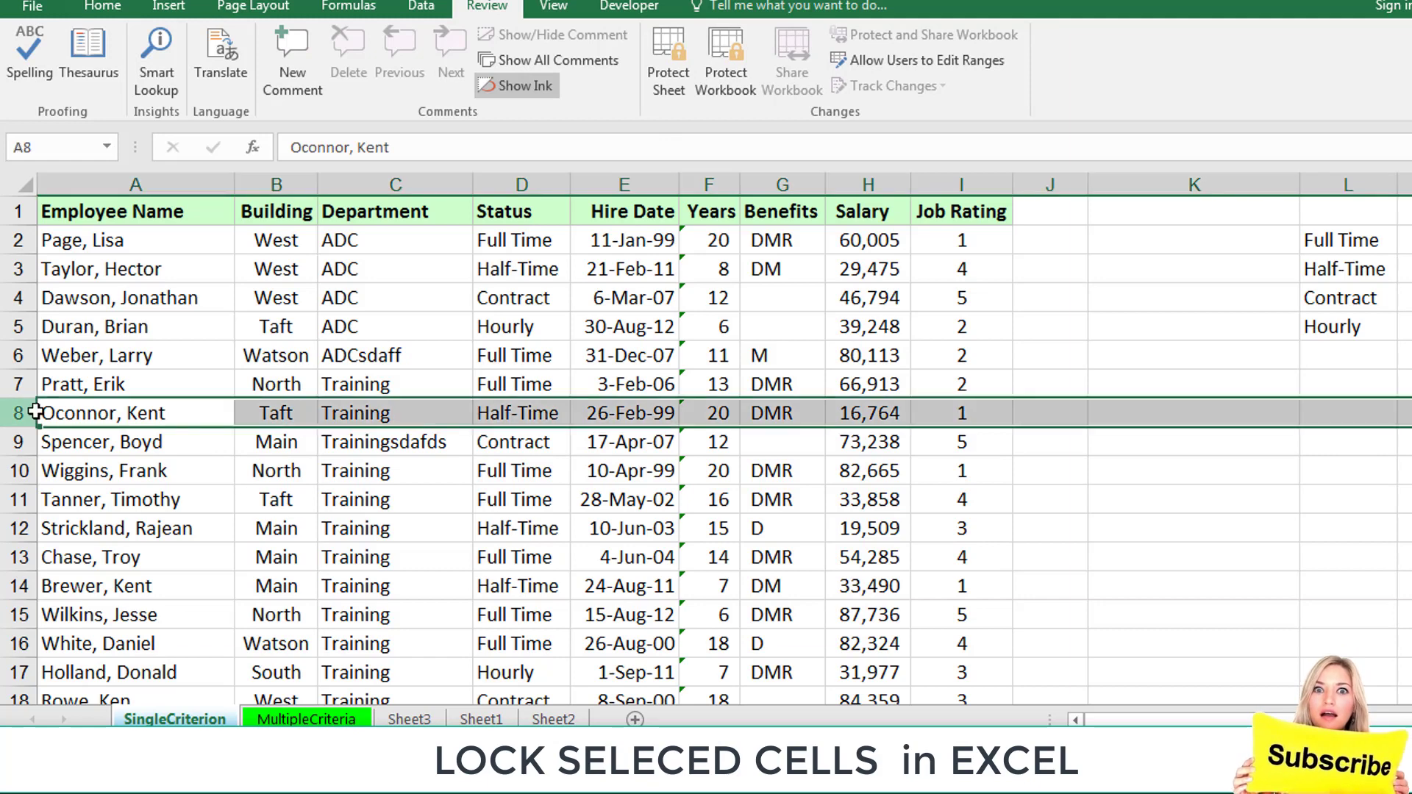
right_click(386, 417)
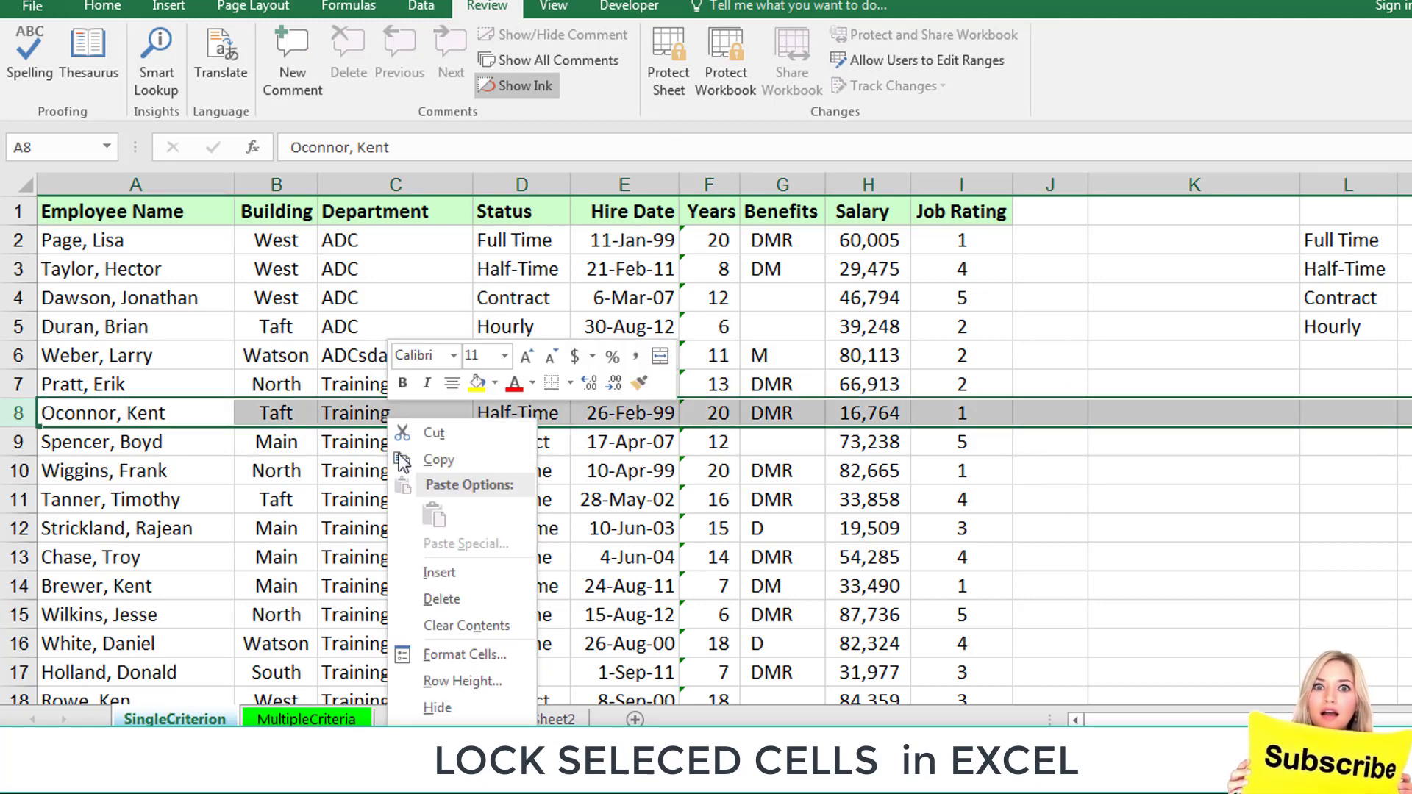
left_click(465, 659)
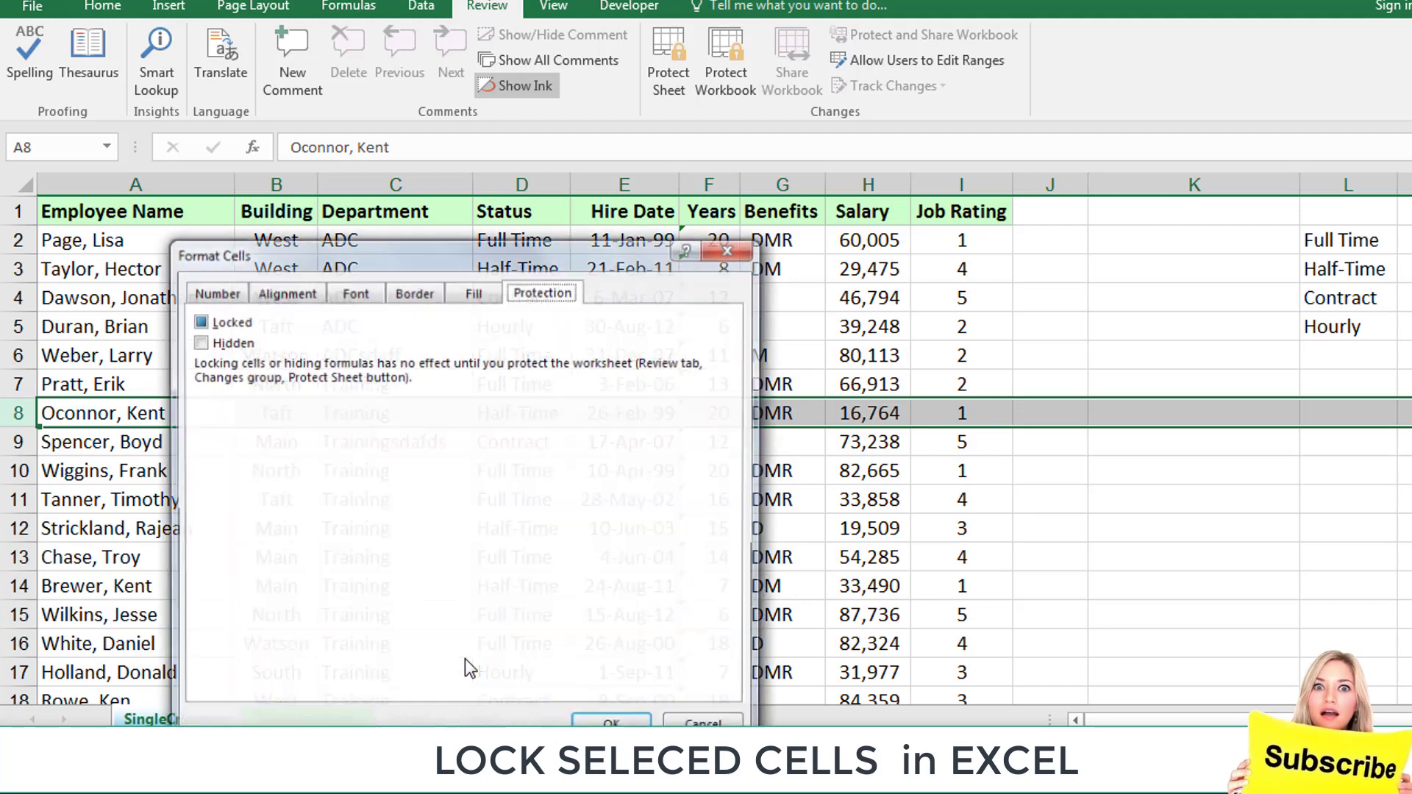
left_click(197, 324)
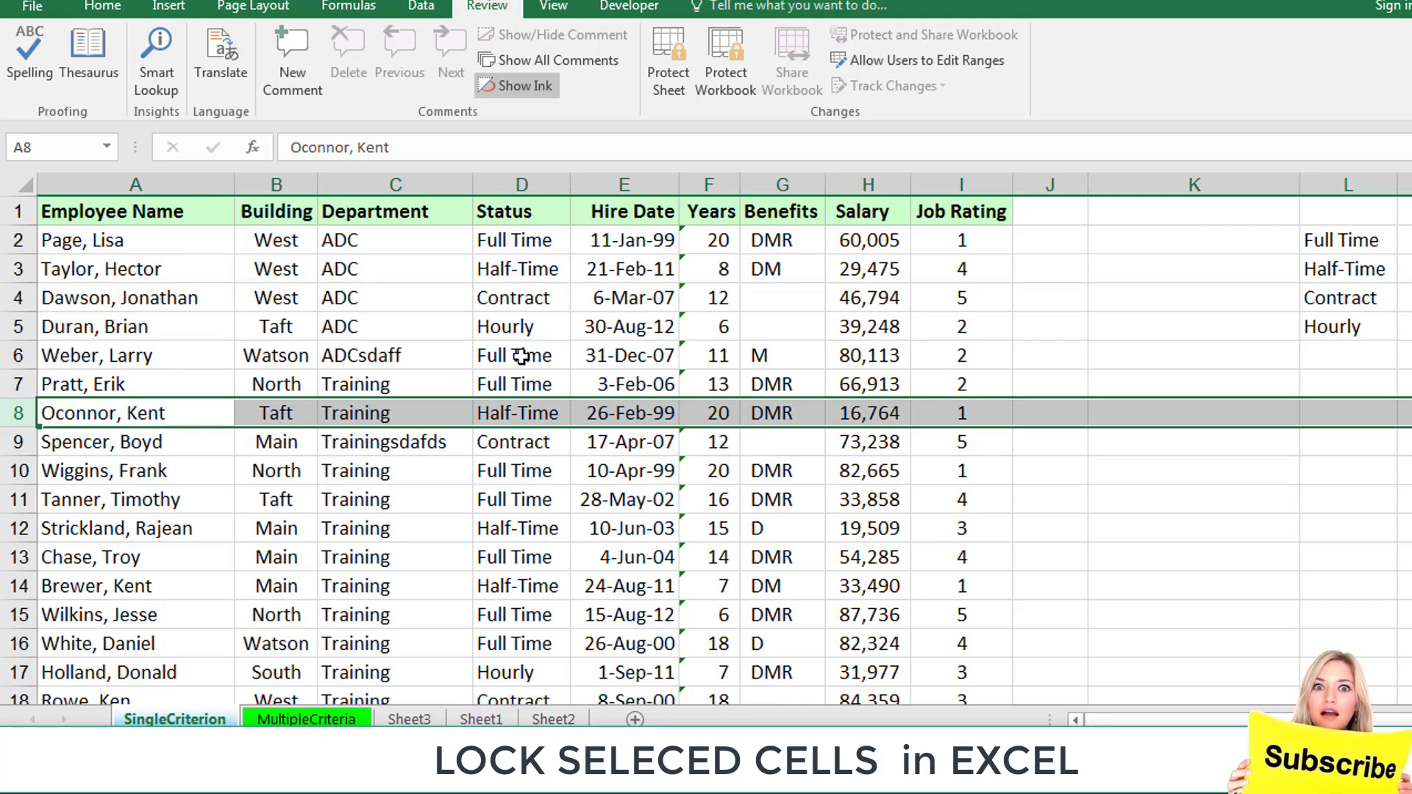
Confirm the row 8 lock and protect the sheet again
left_click(675, 89)
left_click(919, 470)
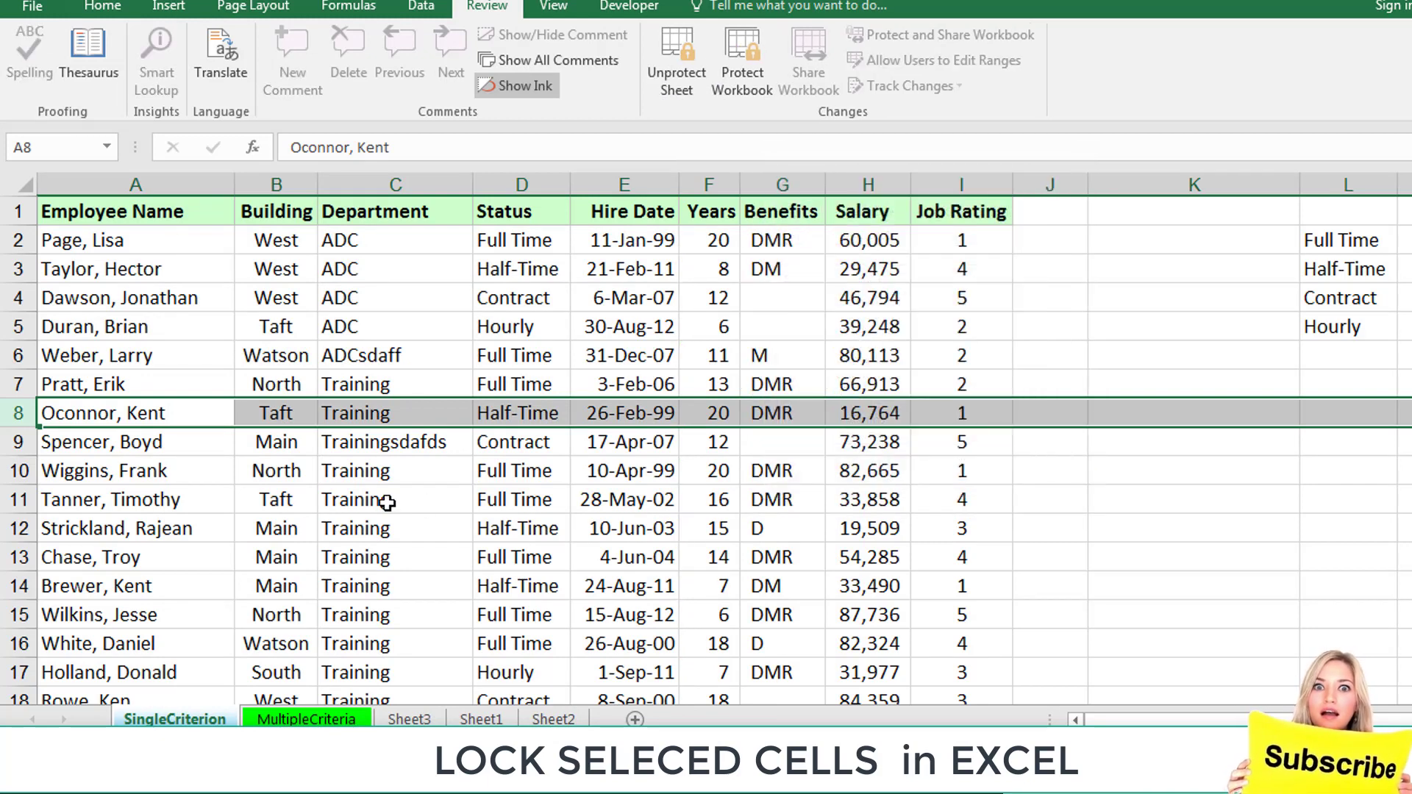
left_click(383, 500)
Verify row 8 cell B8 refuses edits, dismissing the protected-sheet warning
double_click(277, 410)
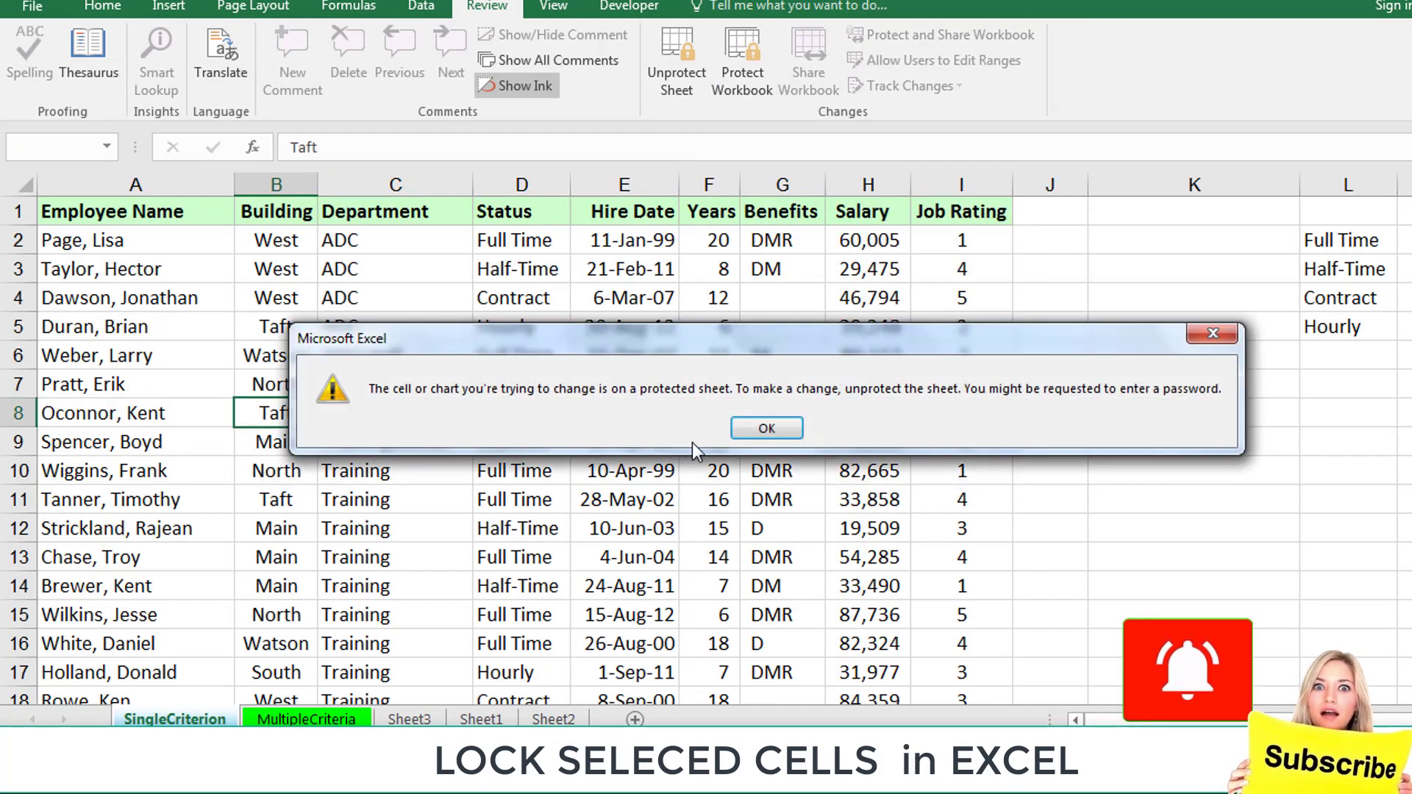
key("Return")
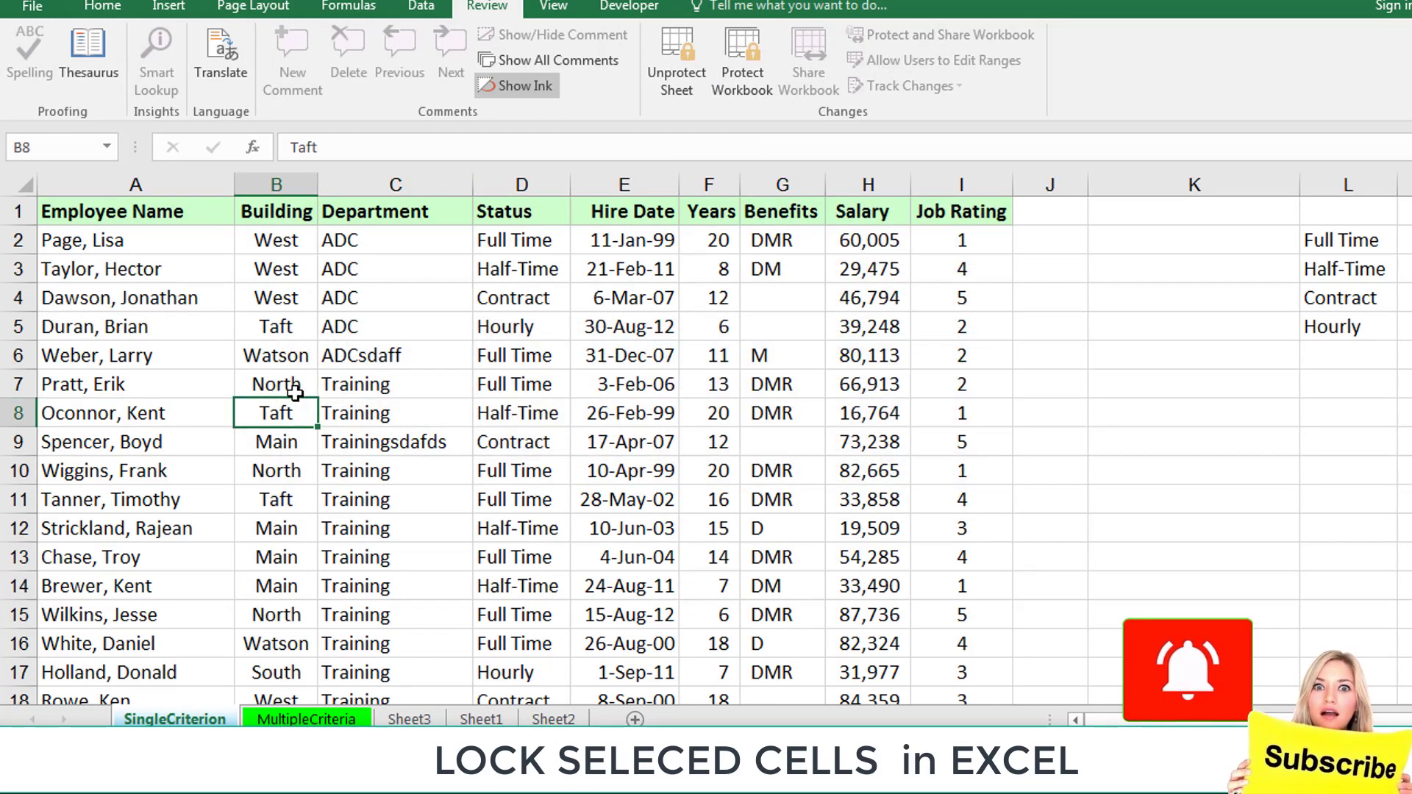
left_click(278, 384)
left_click(180, 387)
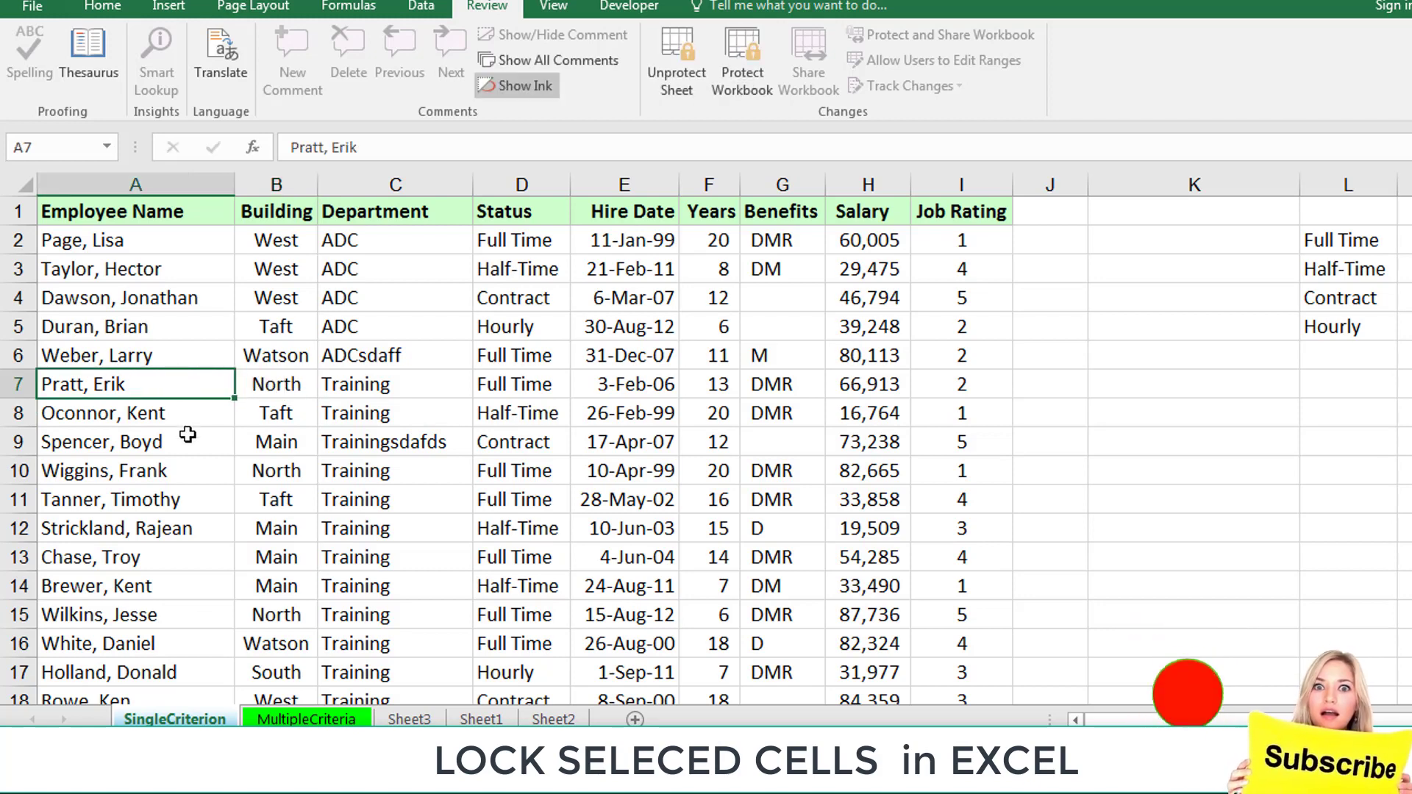
left_click(186, 414)
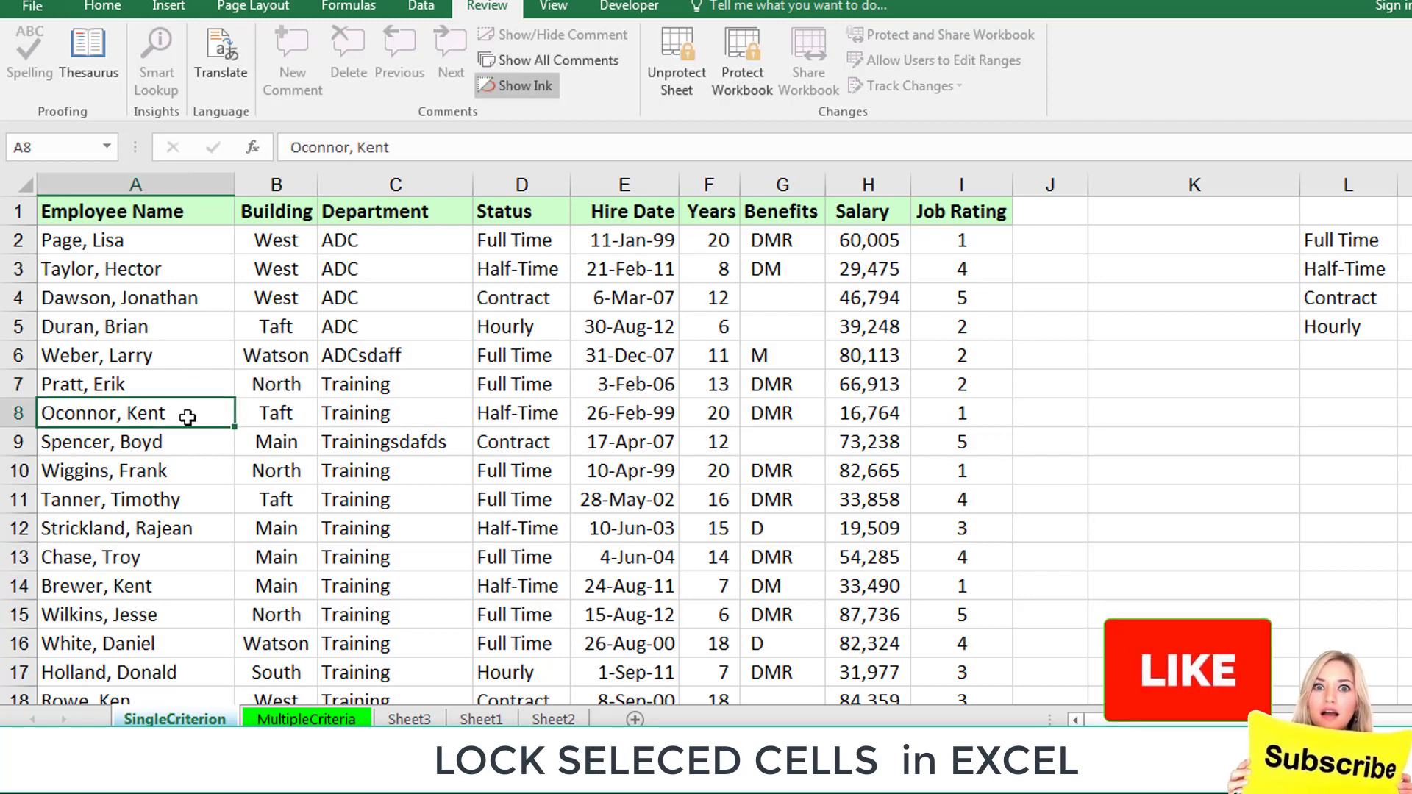